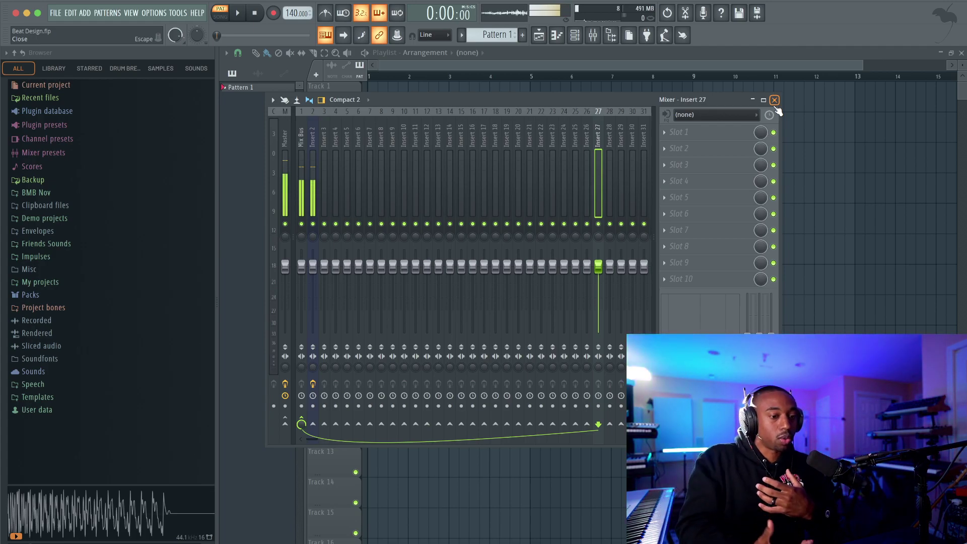
# Close the mixer and open the Aiden Kenway collection in the FL Cloud sounds library
pyautogui.click(775, 100)
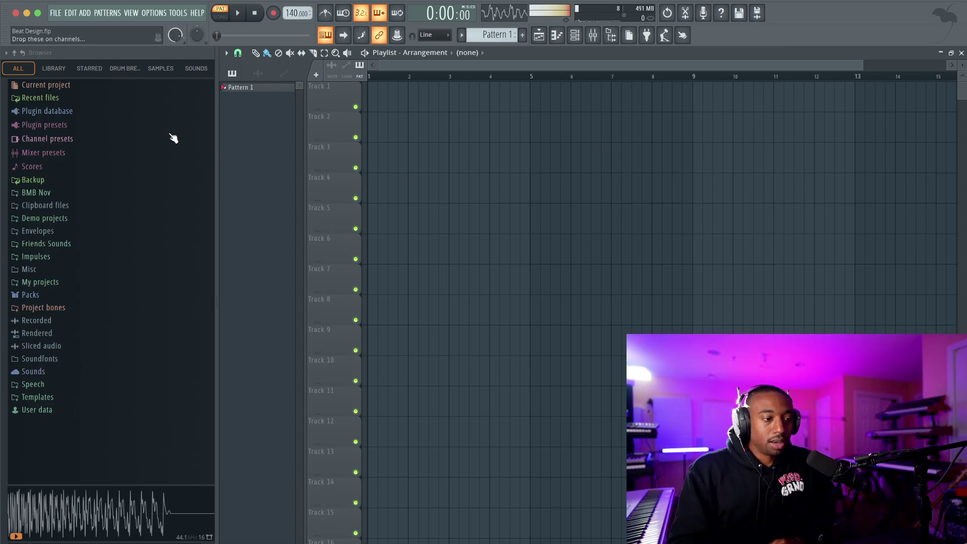
pyautogui.click(190, 71)
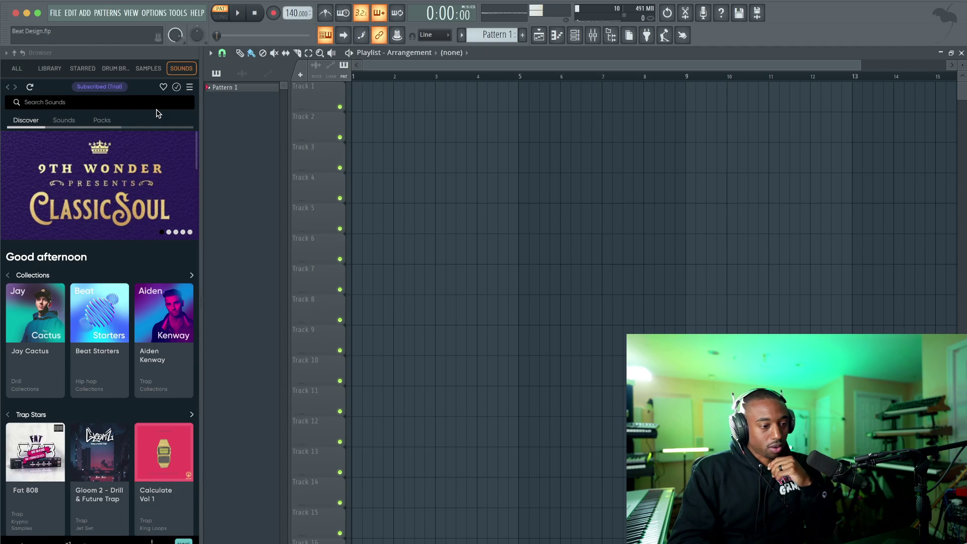
pyautogui.scroll(-2, 123, 242)
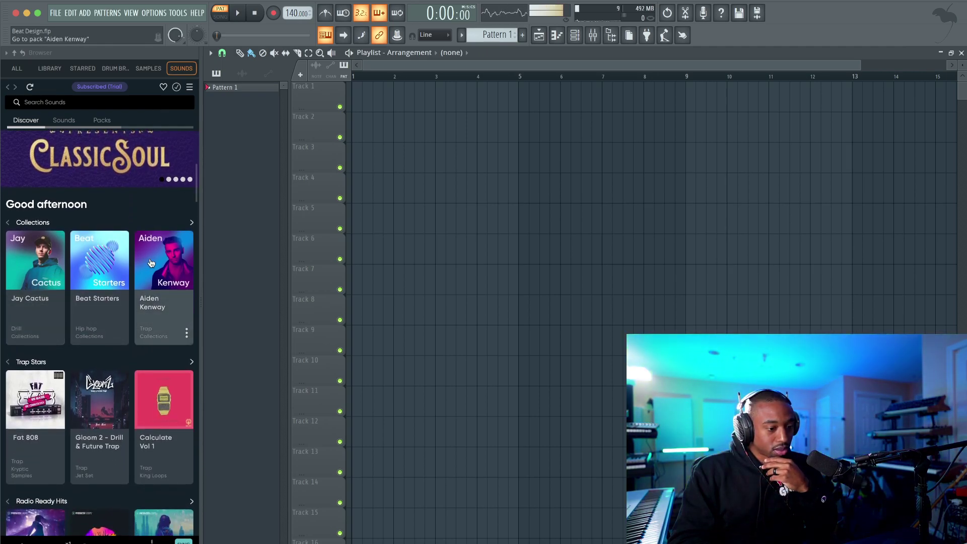
pyautogui.click(151, 263)
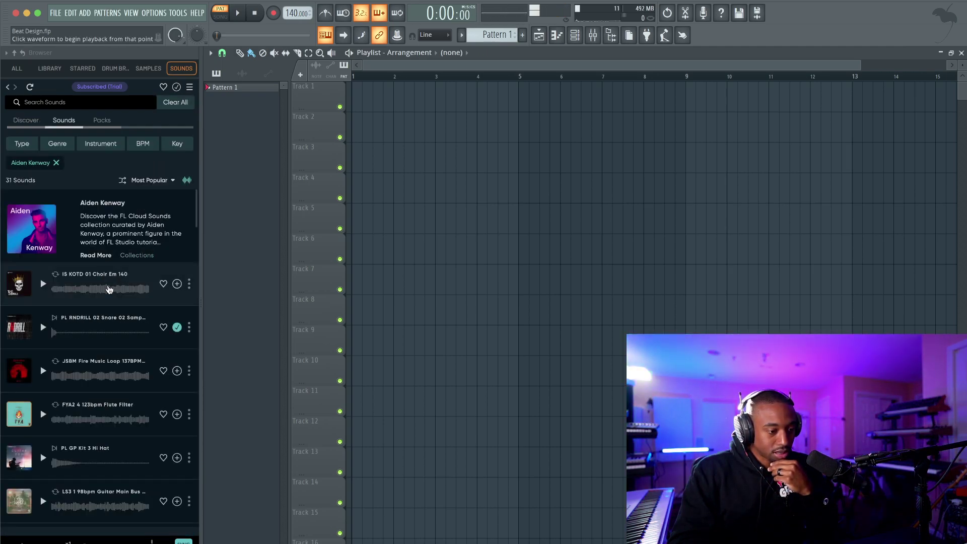
# Audition loops in the Aiden Kenway collection, including the choir, JSBM Fire Music and LS3 1 98bpm guitar loops
pyautogui.click(43, 284)
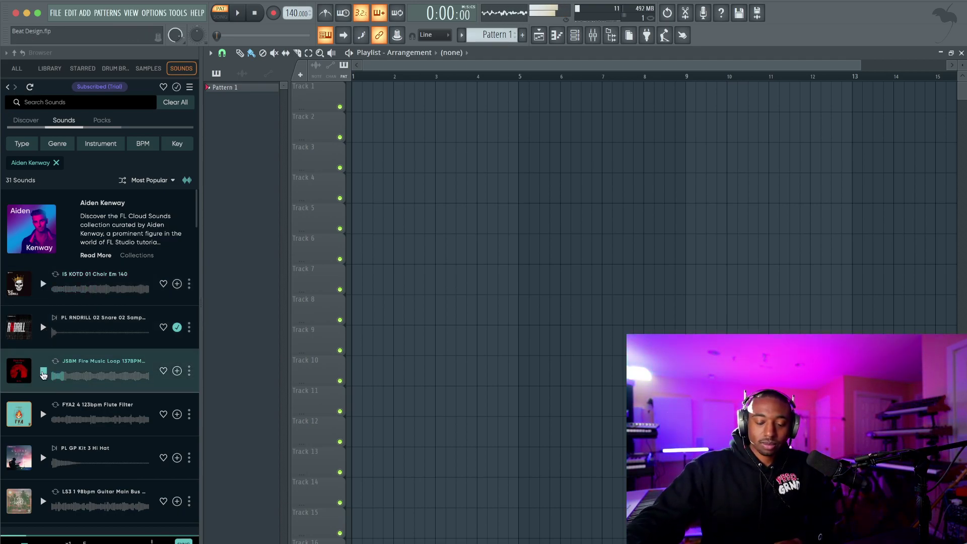
pyautogui.click(43, 374)
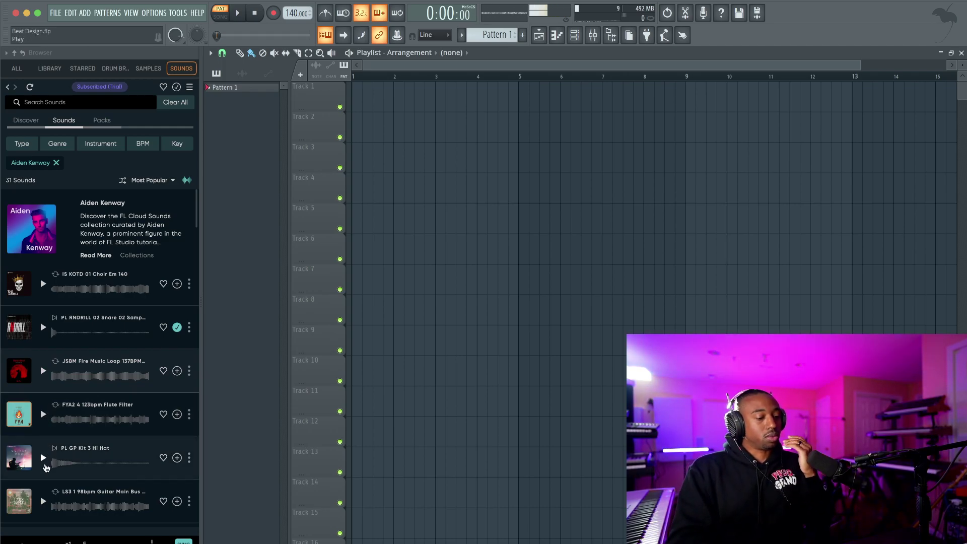
pyautogui.click(43, 501)
pyautogui.scroll(-1, 61, 474)
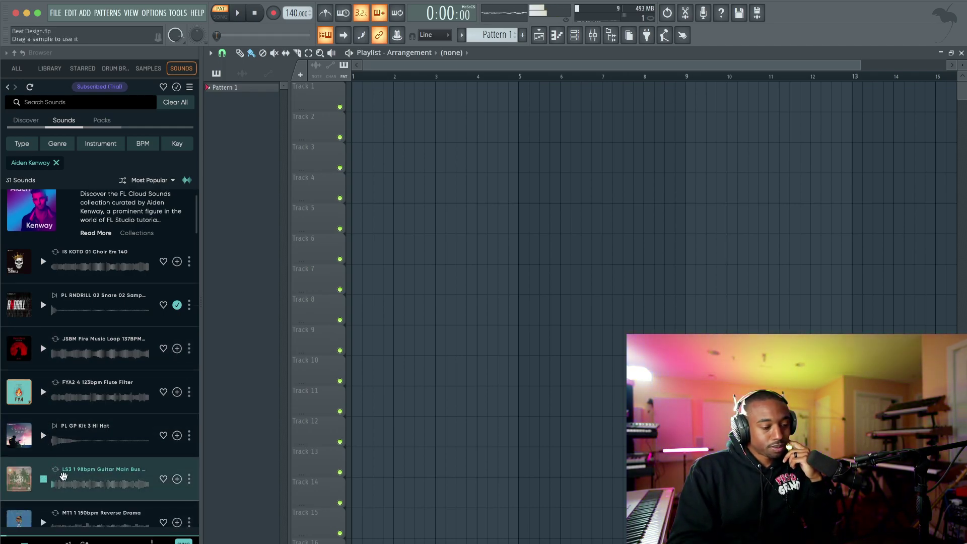
pyautogui.scroll(-1, 60, 474)
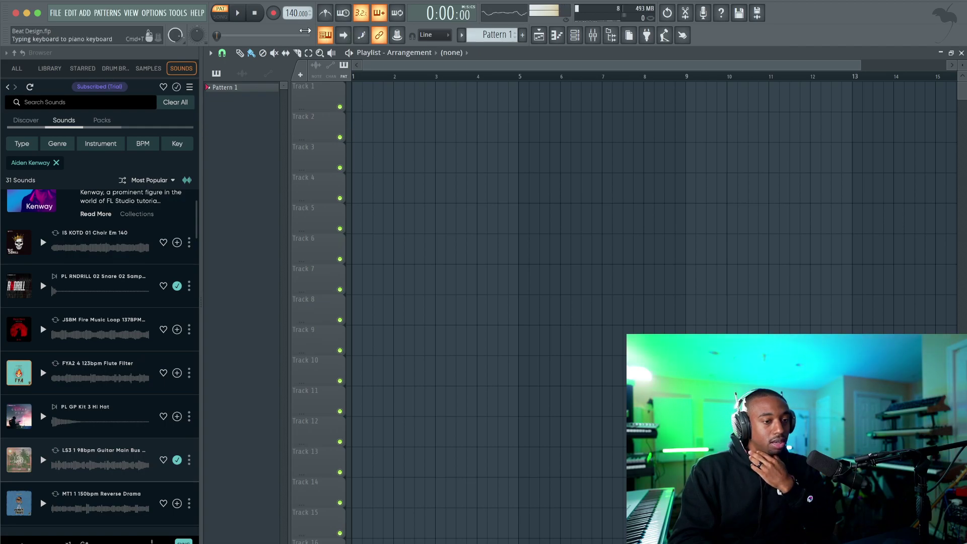
# Set the project tempo to 98 BPM and place the LS3_1_98bpm guitar loop at bar 1 of Track 1
pyautogui.moveTo(294, 14); pyautogui.dragTo(294, 36)
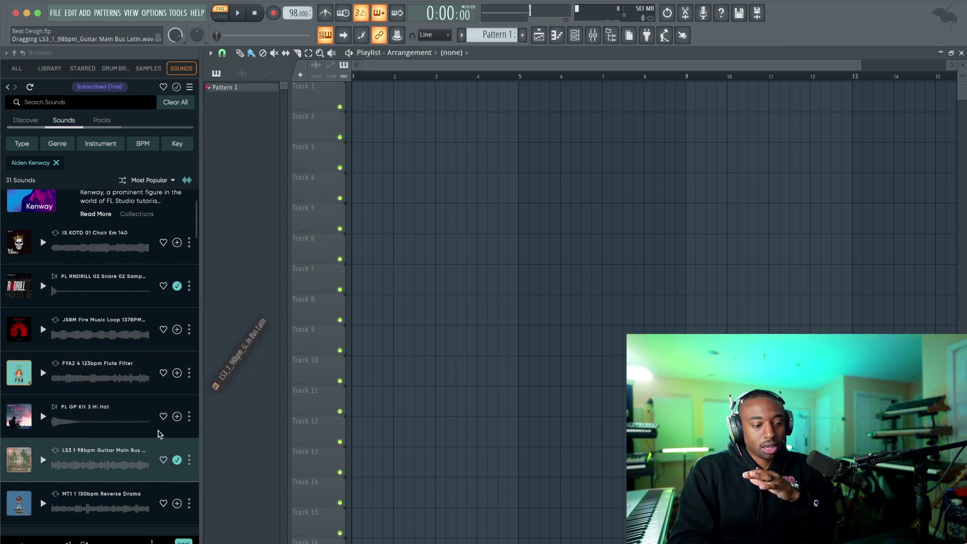
pyautogui.moveTo(125, 468); pyautogui.dragTo(359, 96)
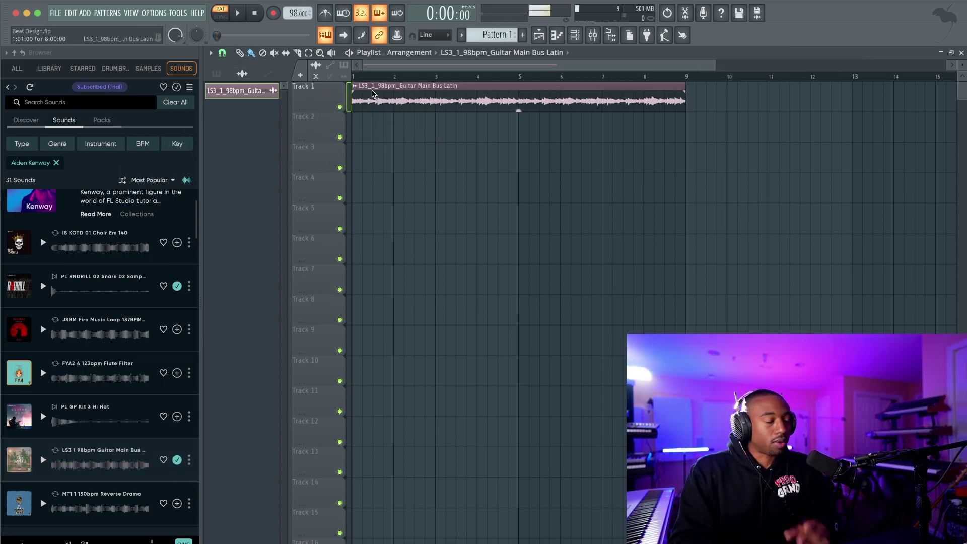
# Switch playback to song mode and set the guitar clip's time stretching mode to Stretch
pyautogui.click(220, 15)
pyautogui.press('space')
pyautogui.doubleClick(453, 101)
pyautogui.click(547, 201)
pyautogui.click(538, 233)
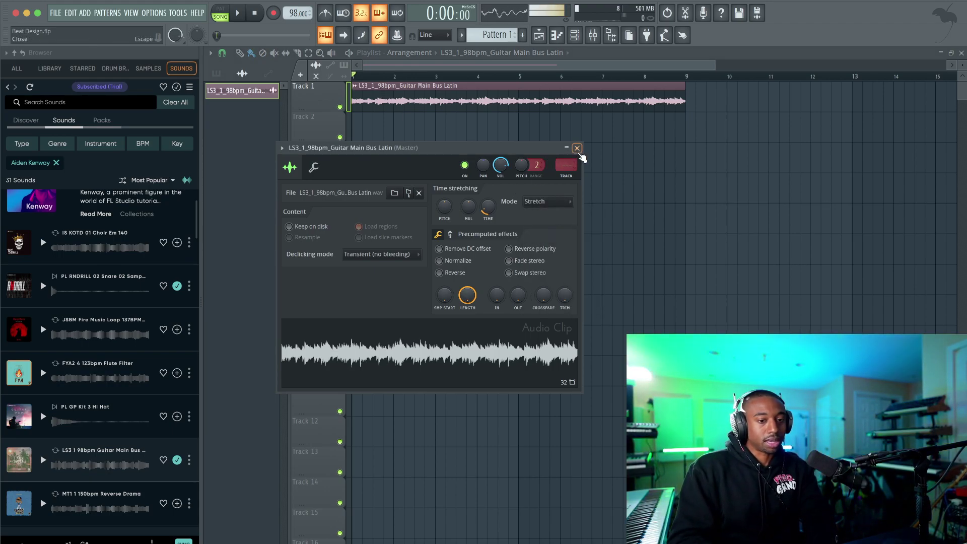
pyautogui.click(578, 148)
# Play the guitar loop in the arrangement, using the metronome to check its timing
pyautogui.press('space')
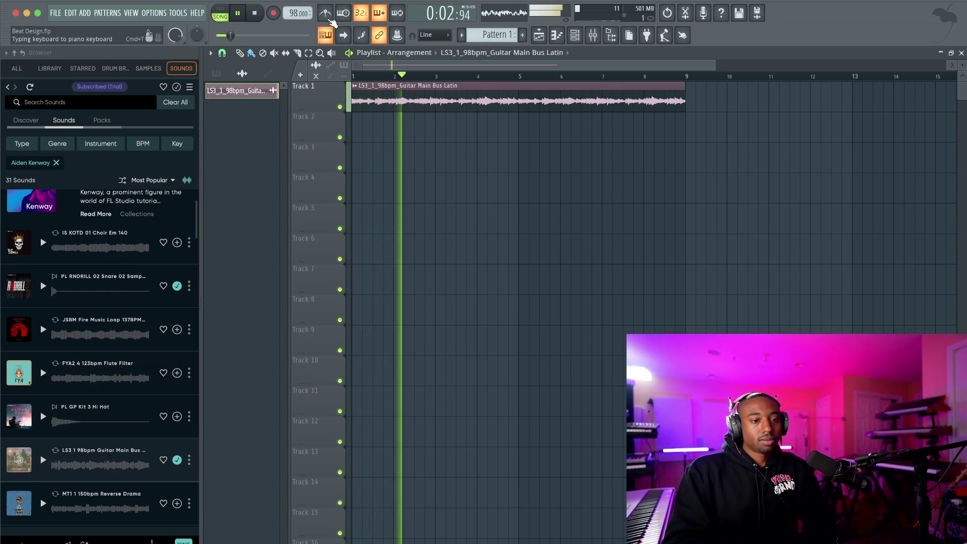
pyautogui.click(326, 14)
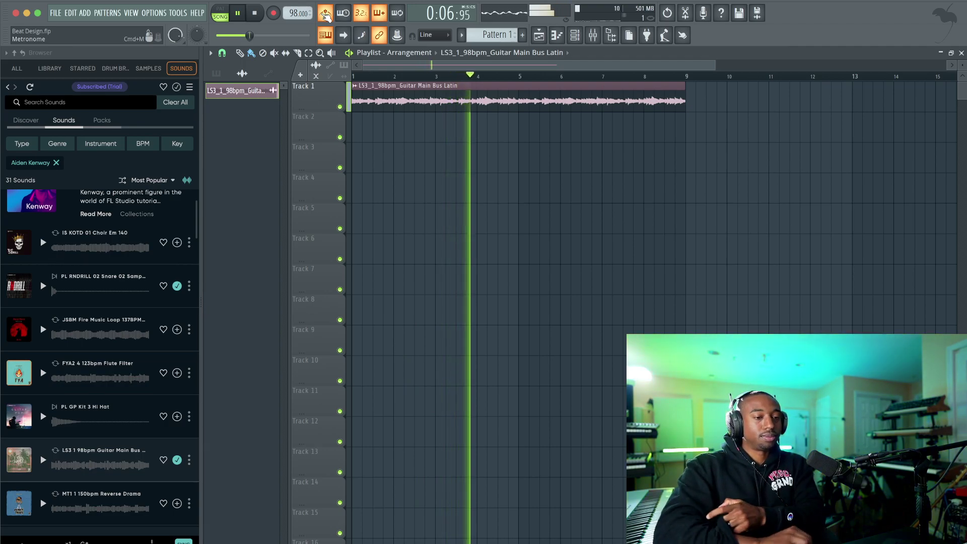
pyautogui.press('space')
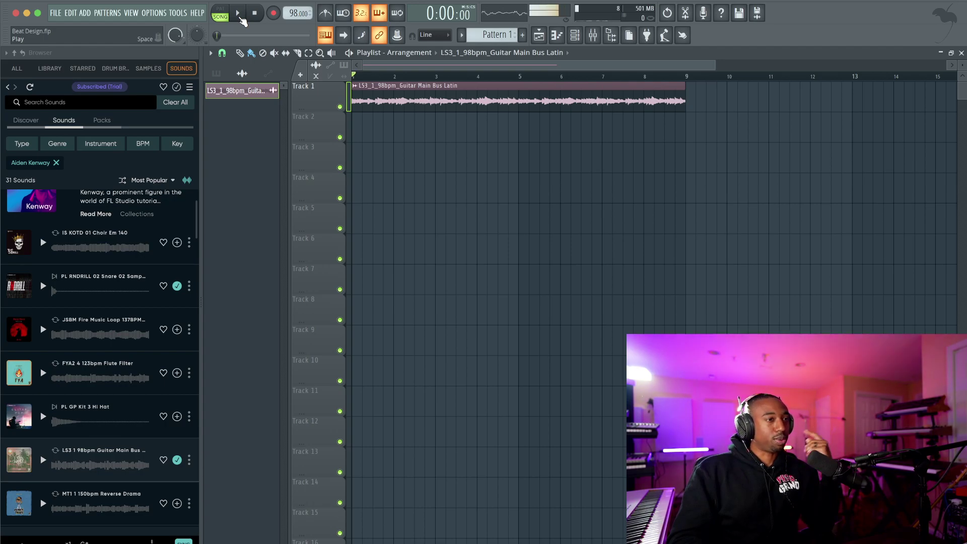
pyautogui.click(239, 15)
pyautogui.click(238, 16)
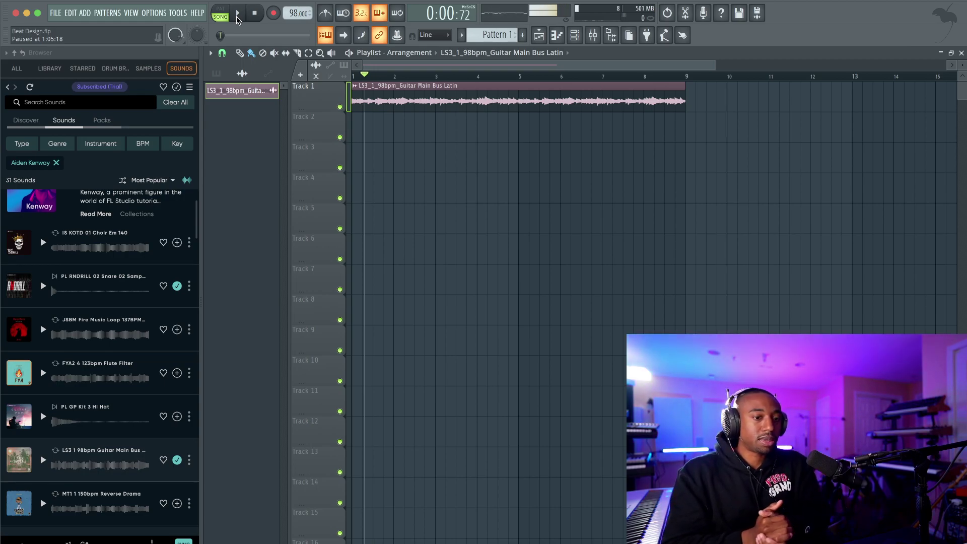
pyautogui.click(237, 17)
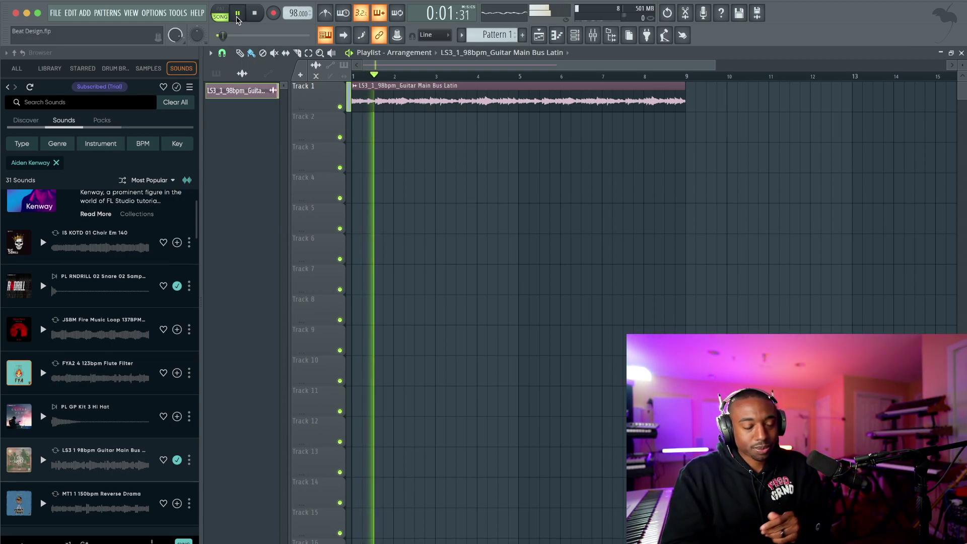
pyautogui.click(237, 17)
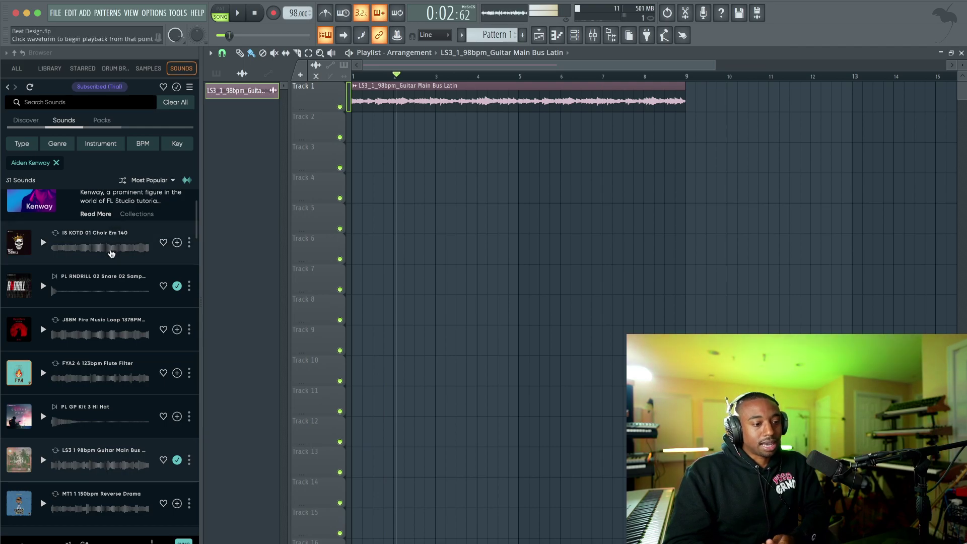
# Preview the IS KOTD 01 Choir Em 140 sample together with the guitar loop in the arrangement
pyautogui.scroll(1, 91, 242)
pyautogui.click(43, 279)
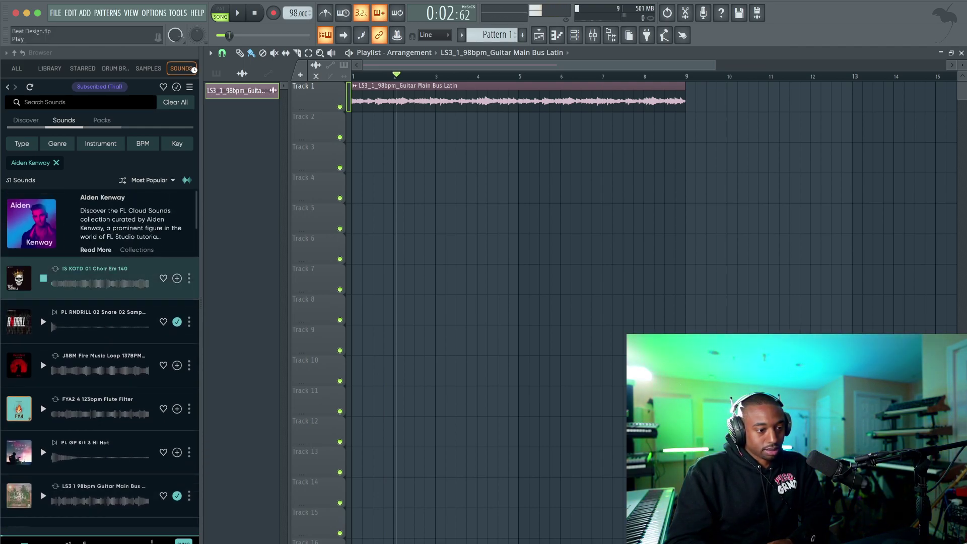
pyautogui.click(239, 14)
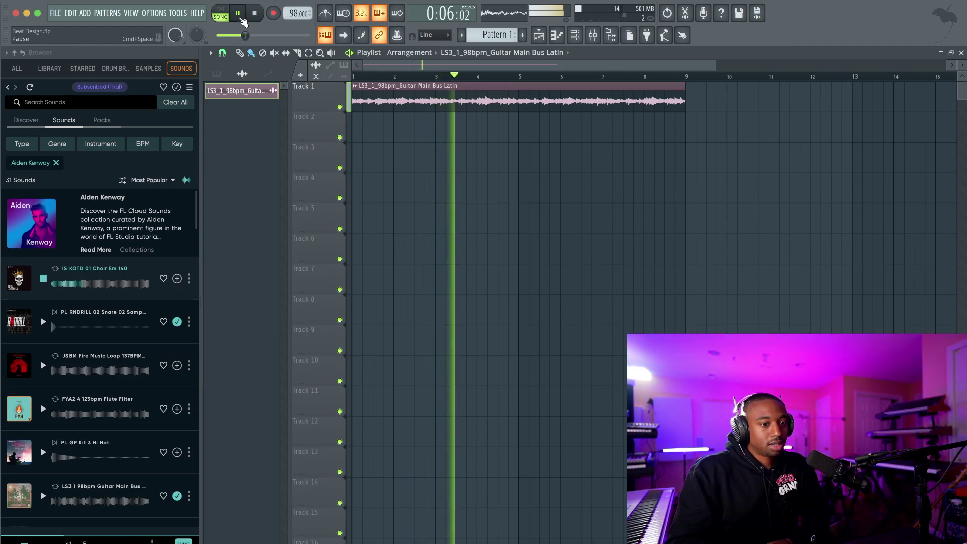
pyautogui.click(238, 14)
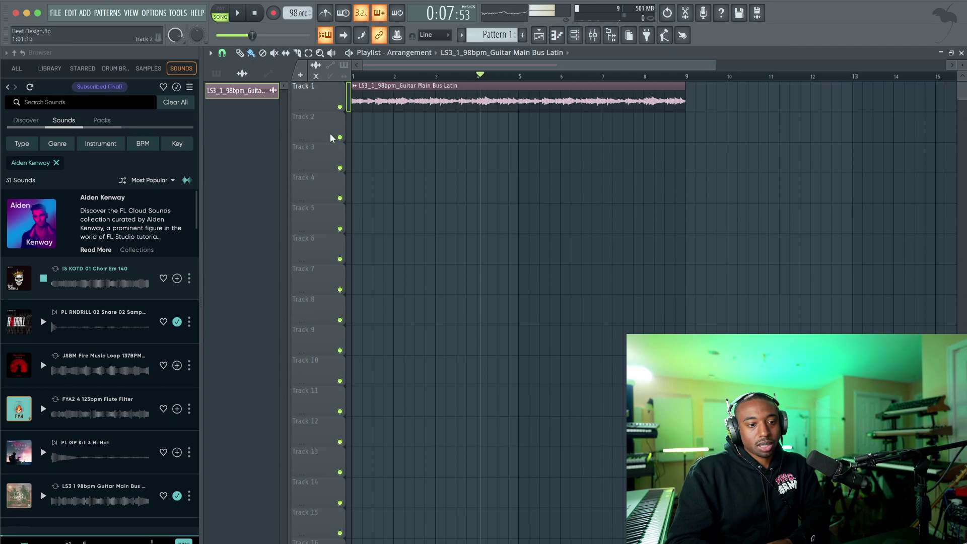
pyautogui.scroll(-1, 151, 303)
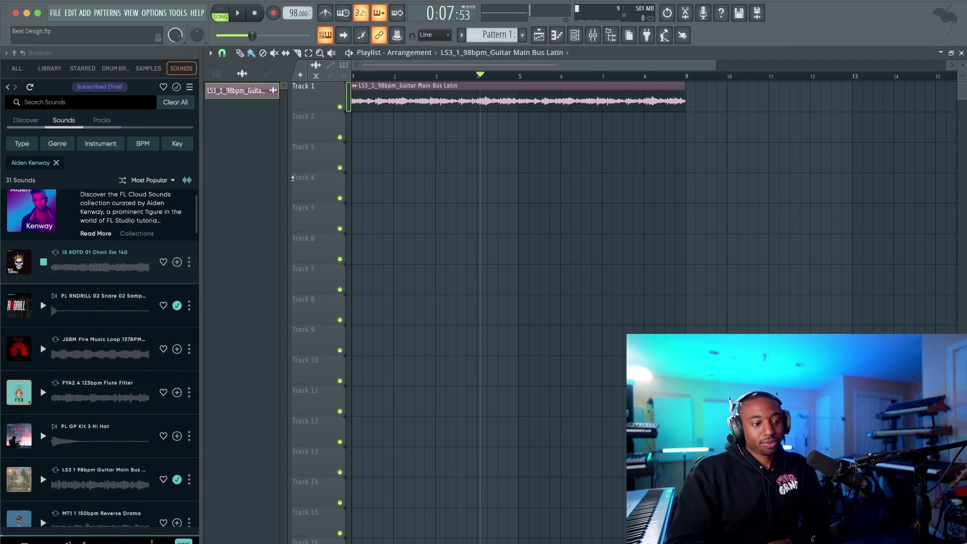
# Add a Scaler 2 instrument to the channel rack and start recording in its MIDI detection mode
pyautogui.click(574, 36)
pyautogui.click(309, 107)
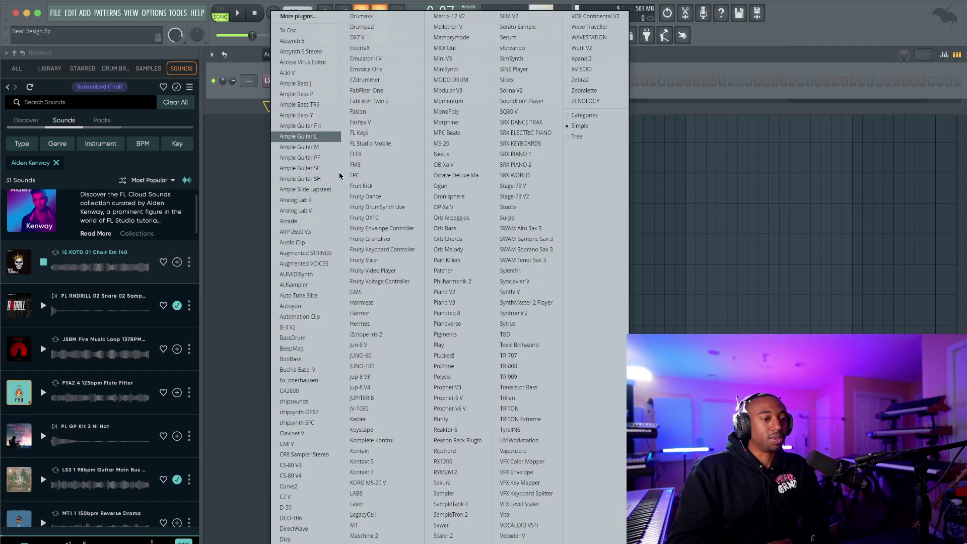
pyautogui.click(471, 537)
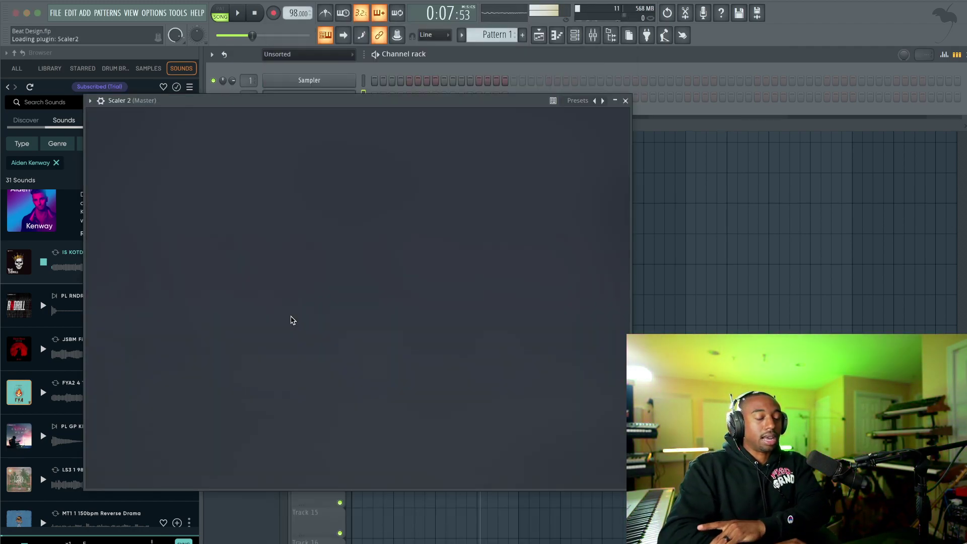
pyautogui.click(142, 191)
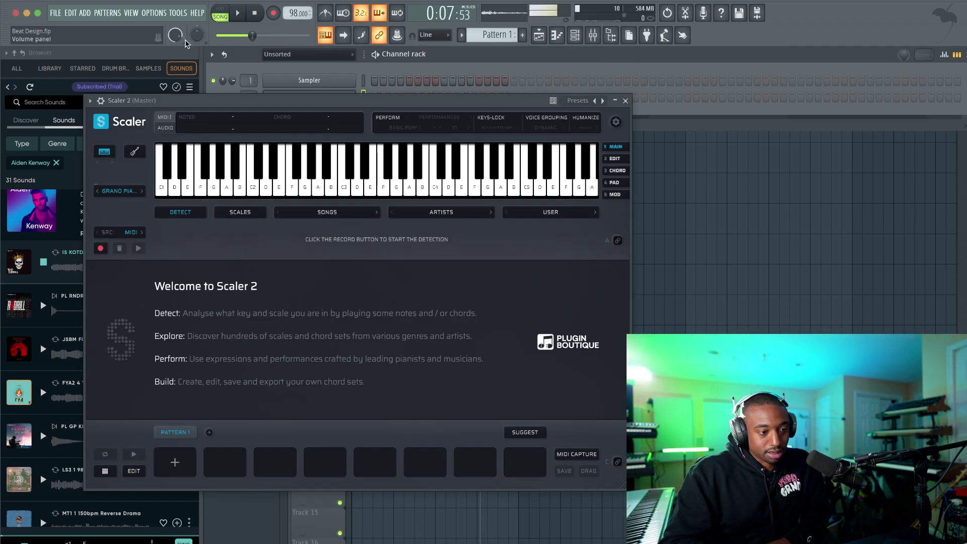
pyautogui.click(100, 248)
# Detect the guitar loop's scale in Scaler 2 by playing E, F#, G#, A#, B, C# and D# along with it
pyautogui.click(224, 182)
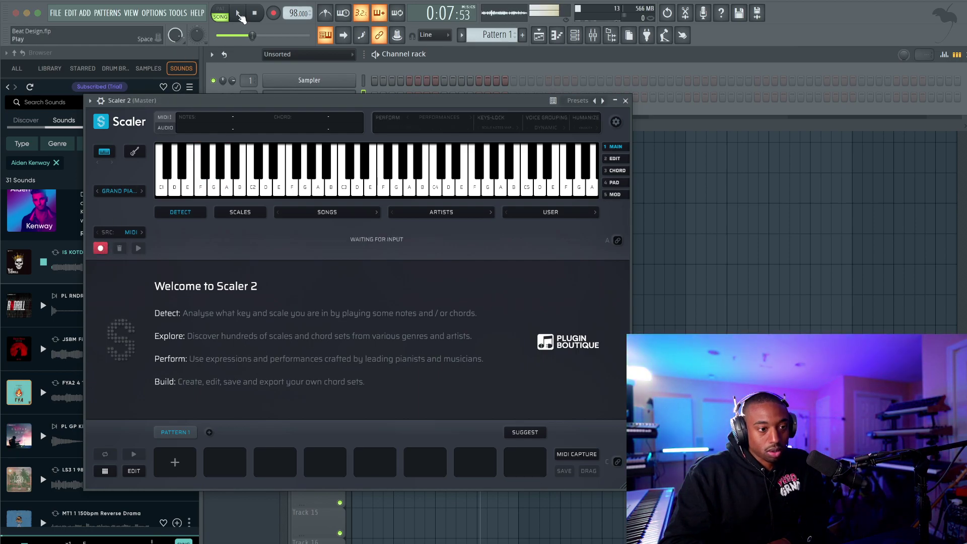
pyautogui.press('space')
pyautogui.click(363, 191)
pyautogui.click(384, 190)
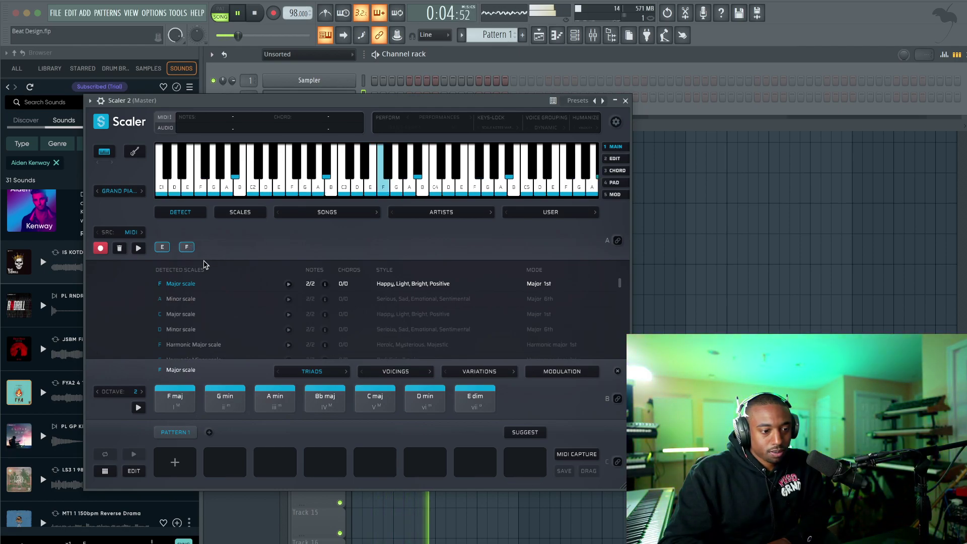
pyautogui.moveTo(204, 264); pyautogui.dragTo(205, 267)
pyautogui.click(388, 172)
pyautogui.click(403, 174)
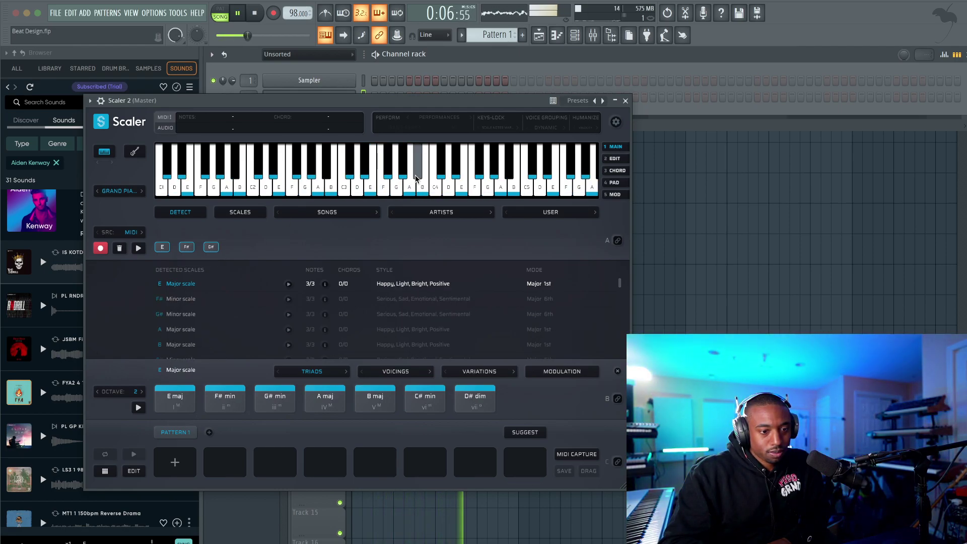
pyautogui.click(417, 175)
pyautogui.click(425, 189)
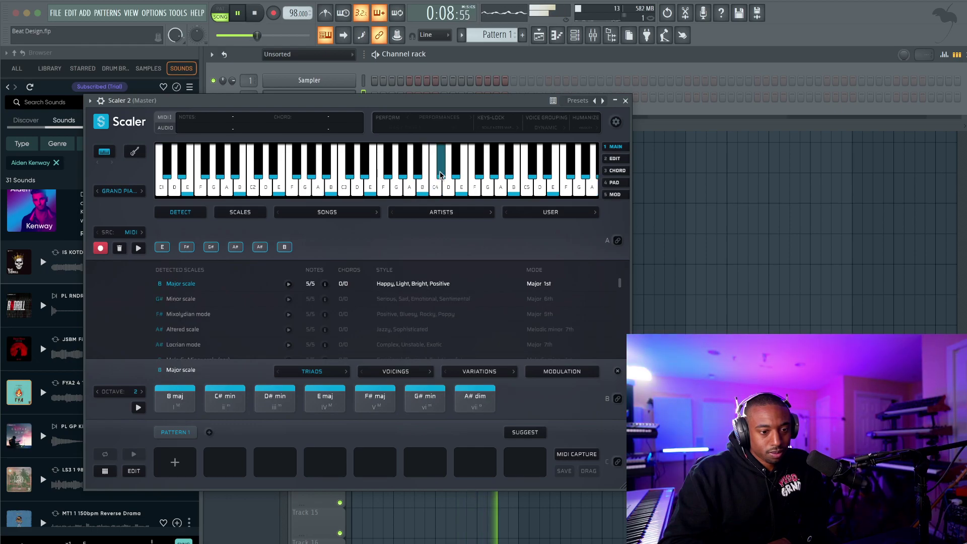
pyautogui.click(452, 175)
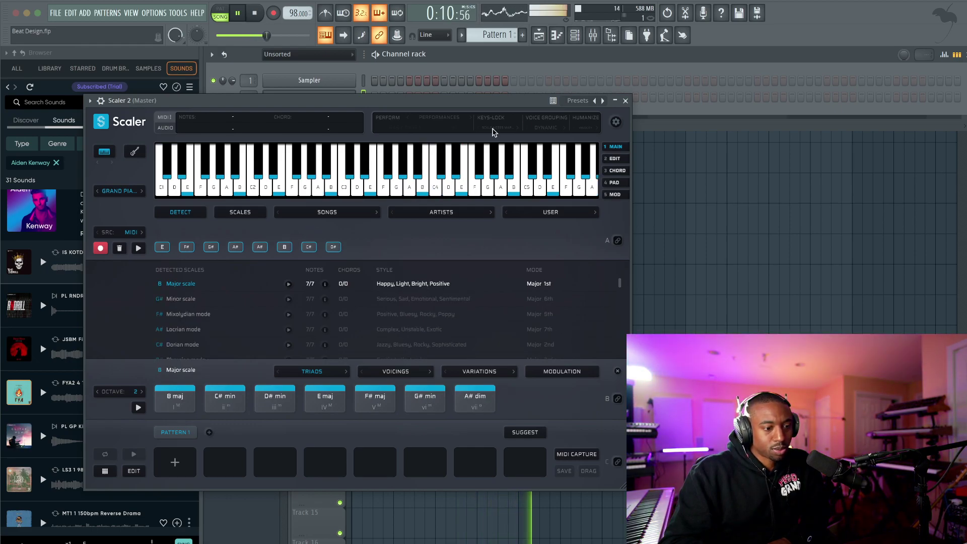
pyautogui.click(628, 101)
pyautogui.press('space')
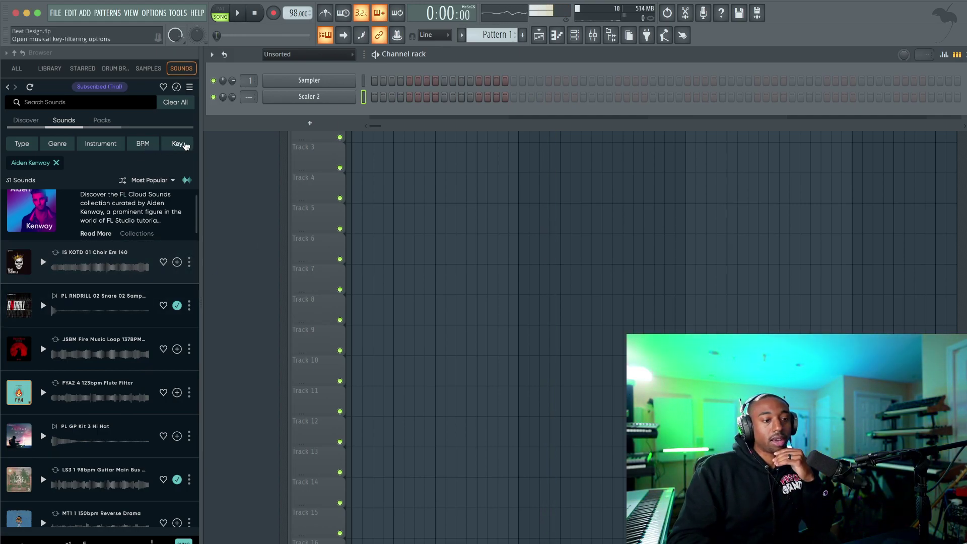
# Try to filter the Aiden Kenway sounds to the key of B major
pyautogui.click(181, 144)
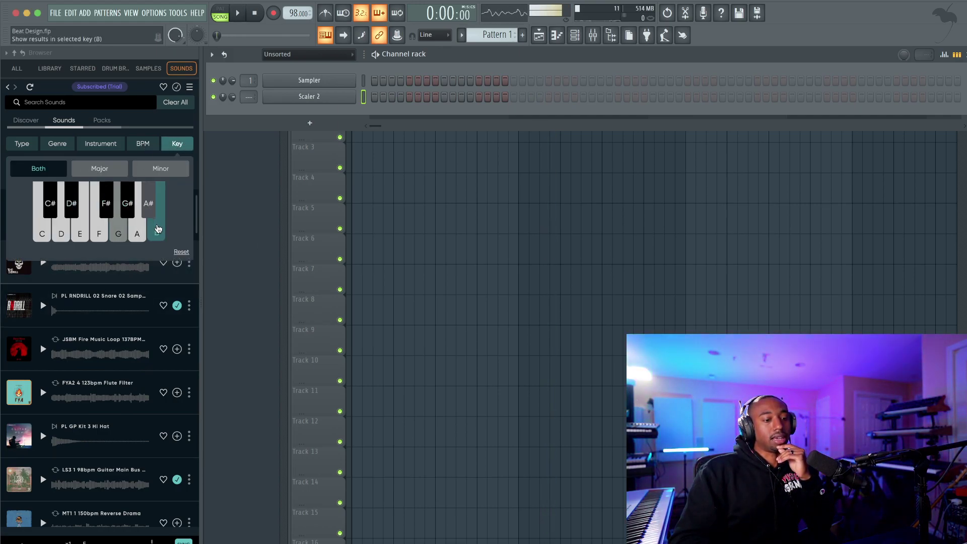
pyautogui.click(100, 168)
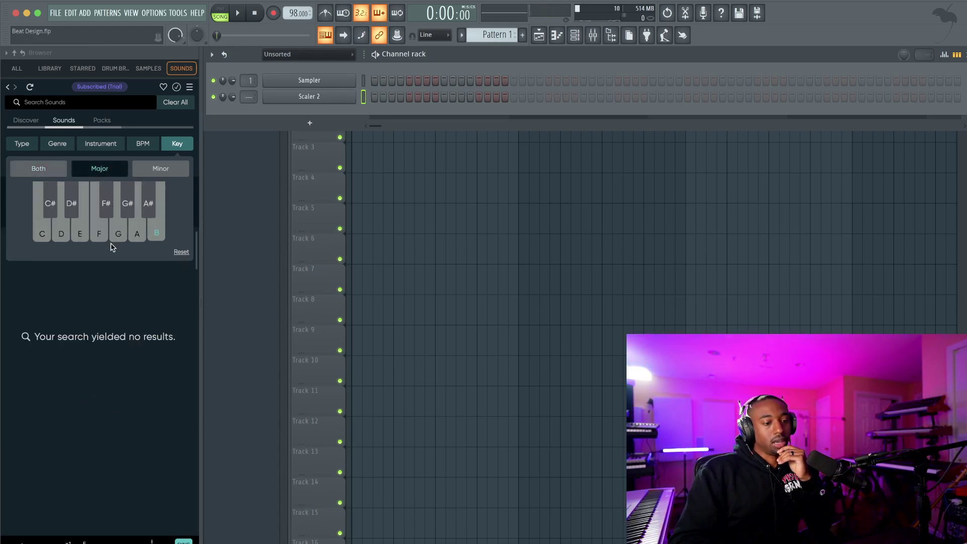
pyautogui.click(180, 253)
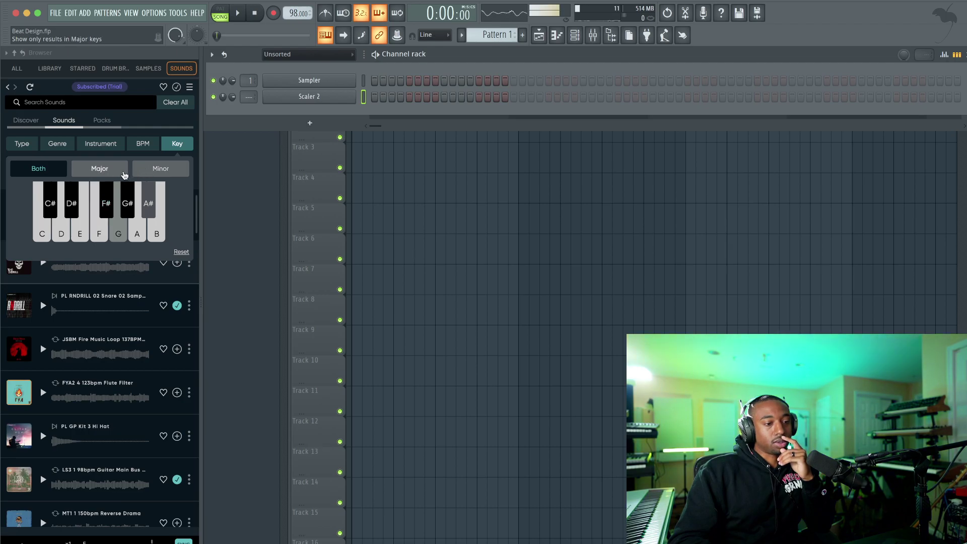
# Filter the Aiden Kenway sounds to the key of G# minor
pyautogui.click(131, 201)
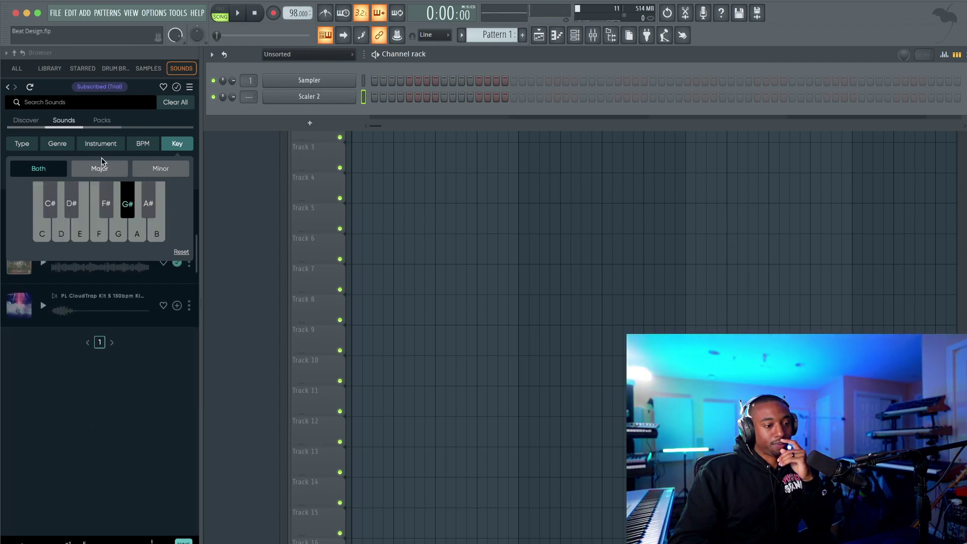
pyautogui.click(161, 169)
pyautogui.click(146, 336)
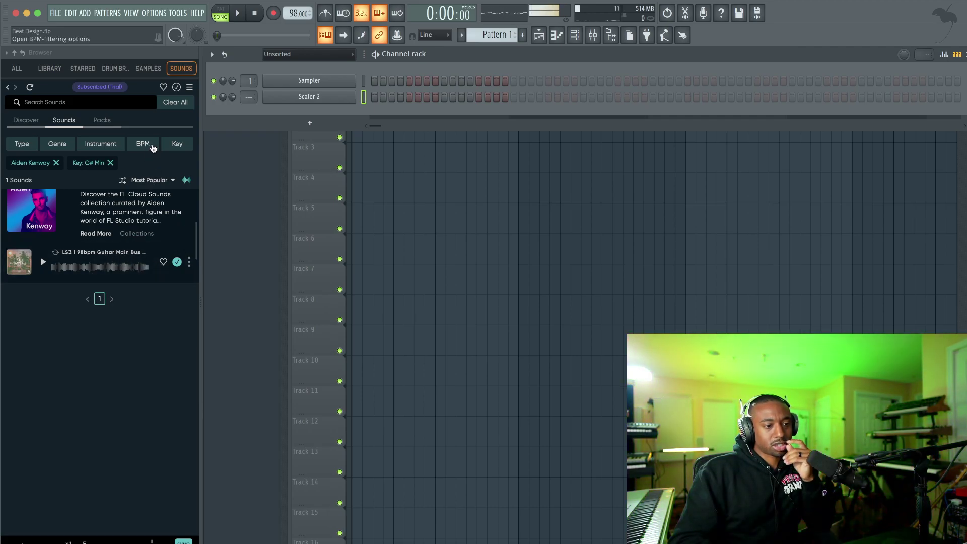
# Remove the G# minor filter from the Aiden Kenway sounds and filter them to all minor keys instead
pyautogui.click(110, 163)
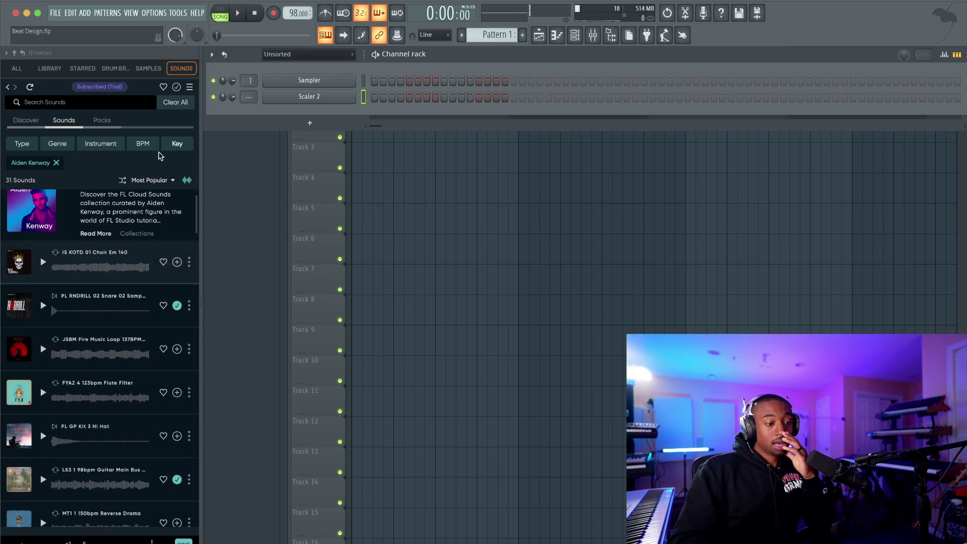
pyautogui.click(173, 145)
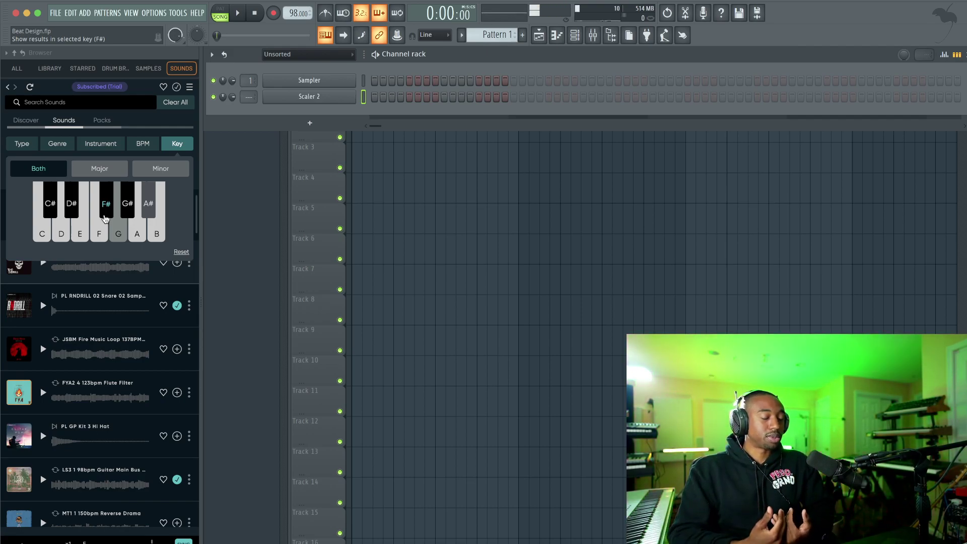
pyautogui.click(146, 174)
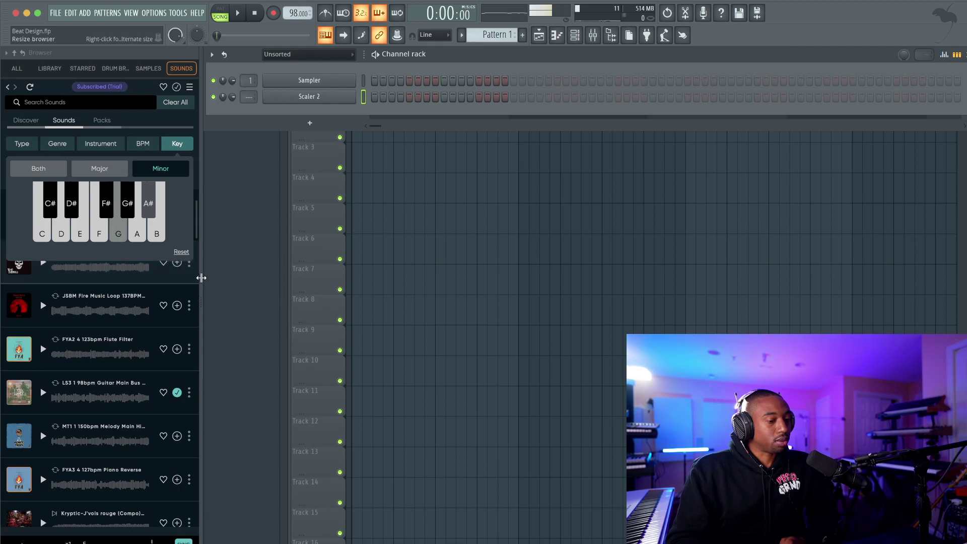
pyautogui.click(177, 151)
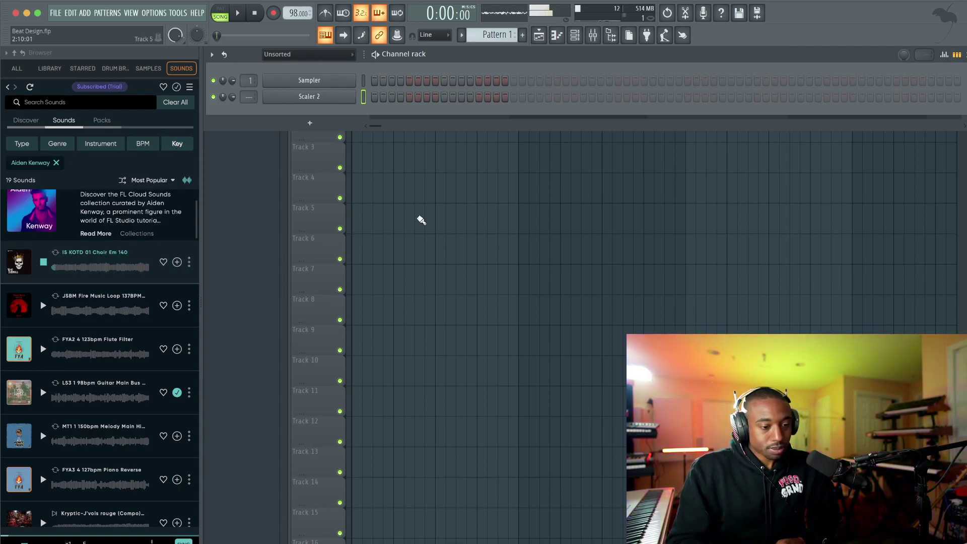
# Try to add the IS KOTD 01 Choir Em 140 loop as an audio track on Track 2 and place its clip on Track 3
pyautogui.click(422, 218)
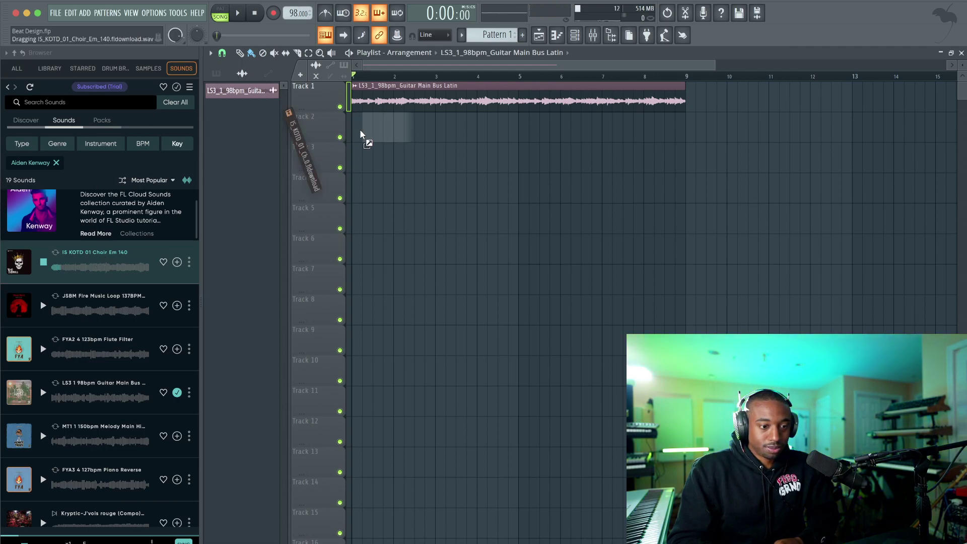
pyautogui.moveTo(360, 134); pyautogui.dragTo(351, 136)
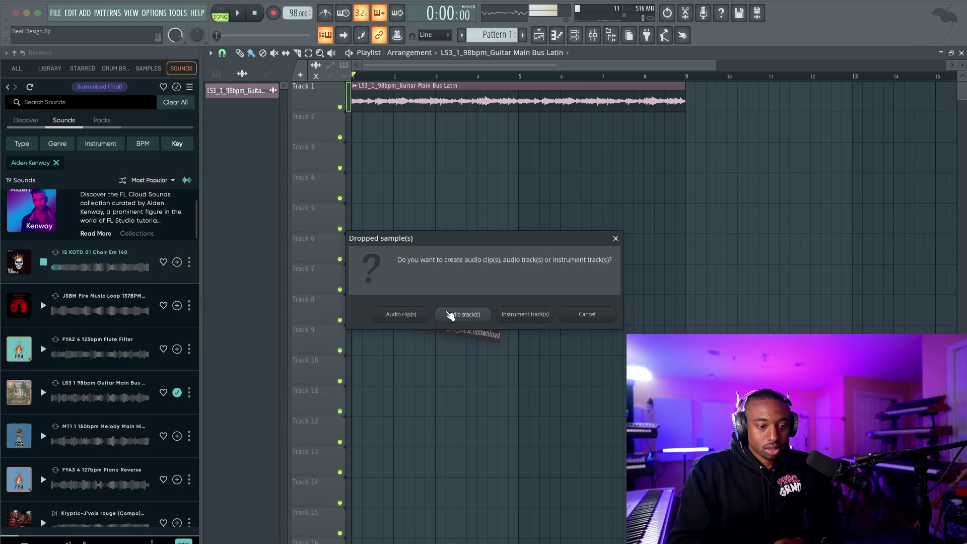
pyautogui.click(446, 313)
pyautogui.rightClick(403, 129)
pyautogui.moveTo(156, 262); pyautogui.dragTo(355, 162)
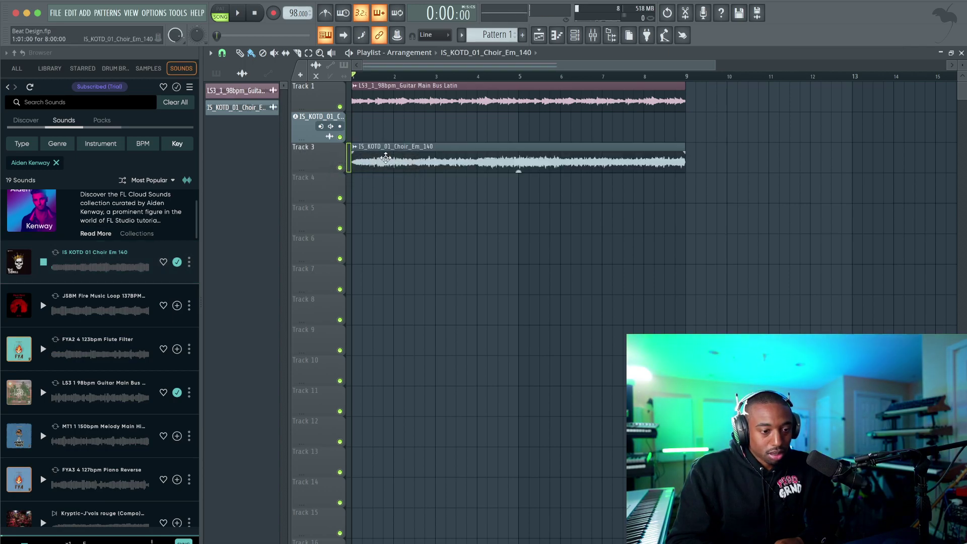
# Delete the choir's audio track with its clips and mixer track settings, and place the choir loop at the start of Track 3
pyautogui.rightClick(305, 133)
pyautogui.click(322, 357)
pyautogui.click(568, 322)
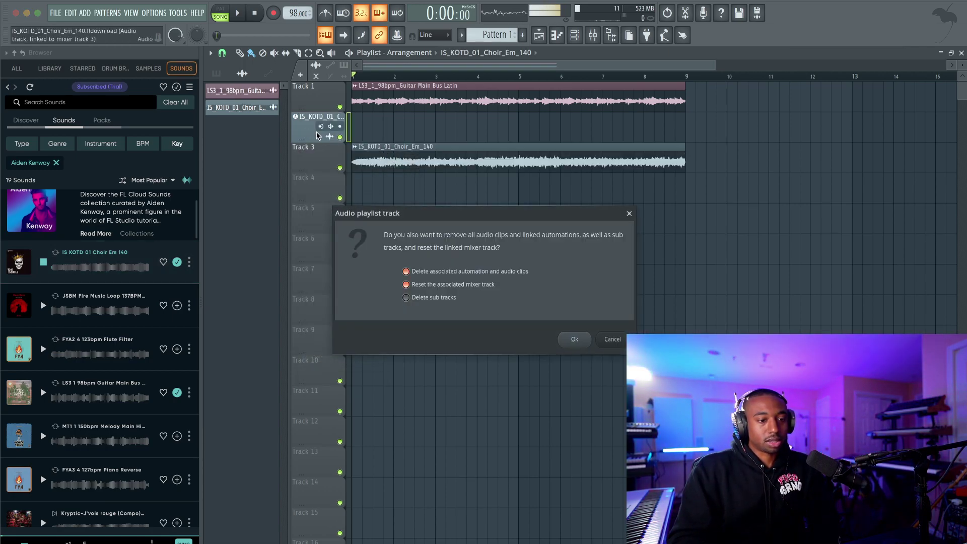
pyautogui.click(576, 336)
pyautogui.moveTo(108, 267); pyautogui.dragTo(353, 154)
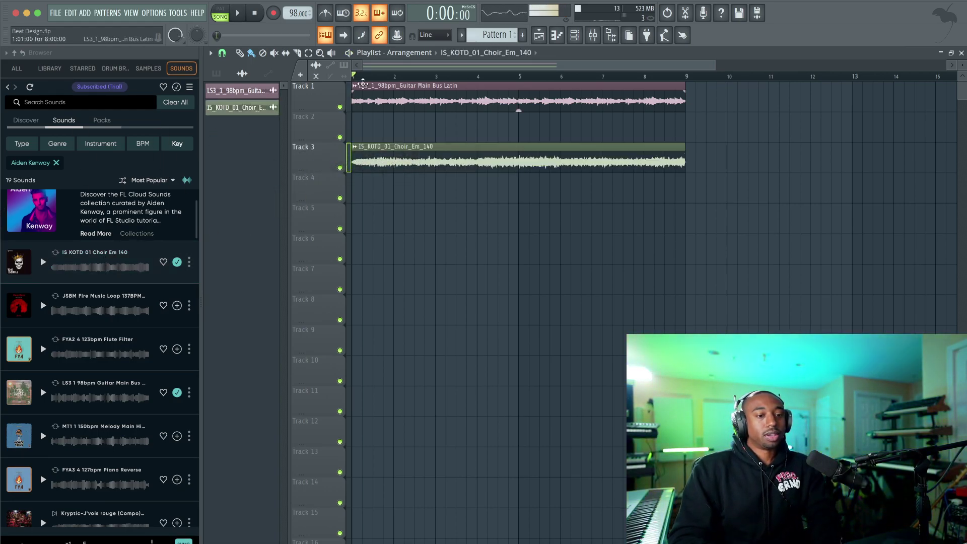
# Set the time stretching mode of the choir audio clip to Stretch
pyautogui.doubleClick(411, 155)
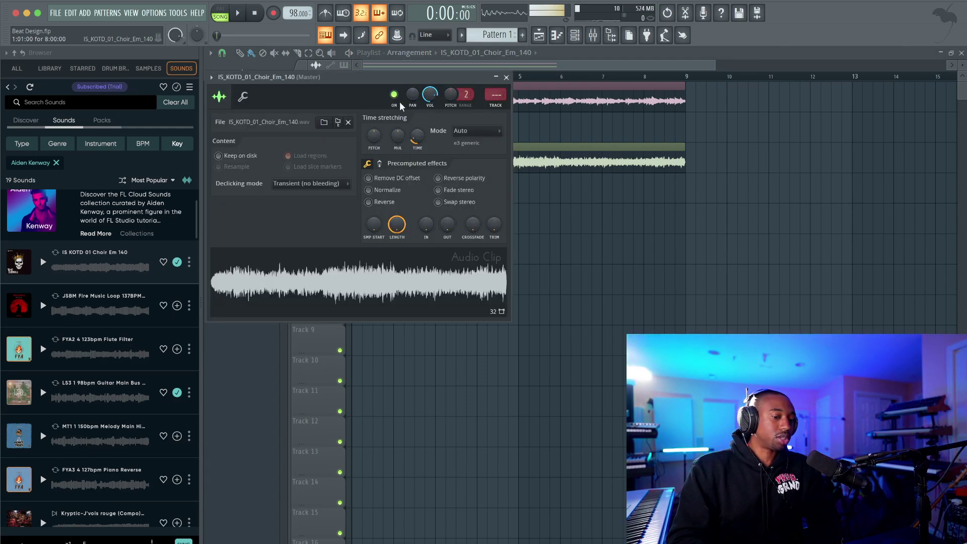
pyautogui.moveTo(398, 78); pyautogui.dragTo(385, 241)
pyautogui.click(456, 292)
pyautogui.click(452, 313)
pyautogui.click(463, 293)
pyautogui.click(456, 324)
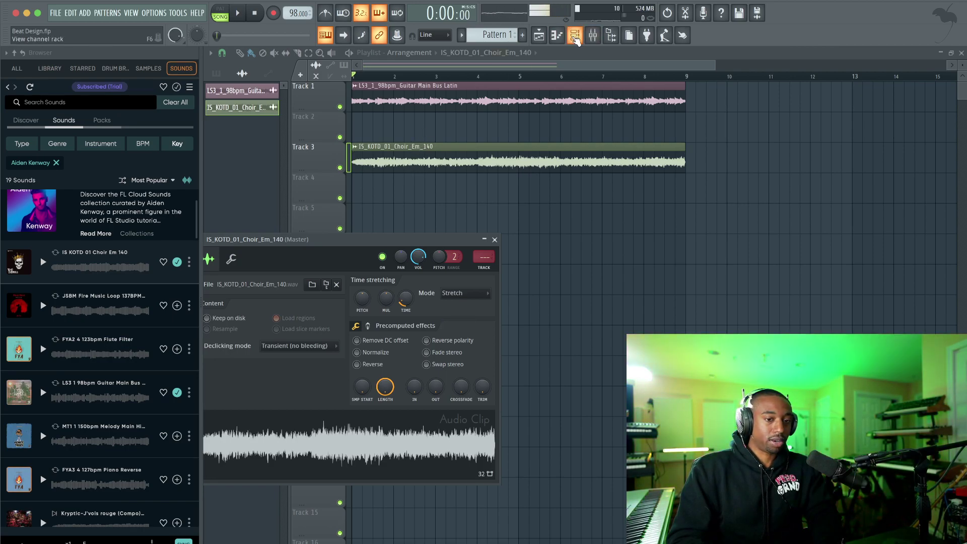
# Examine the choir channel's piano roll keyboard to count the semitones from E4 upward, and close the piano roll
pyautogui.click(576, 39)
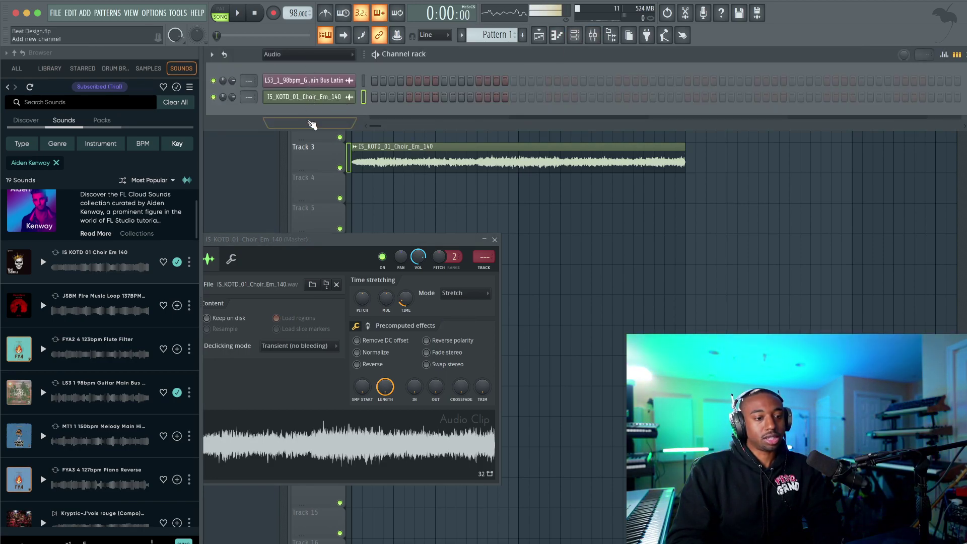
pyautogui.click(312, 124)
pyautogui.press('Escape')
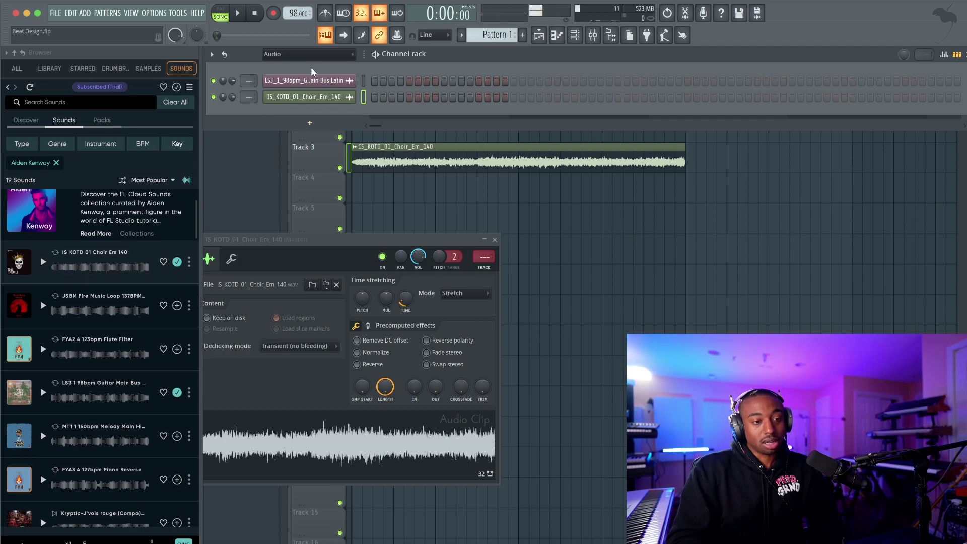
pyautogui.rightClick(312, 100)
pyautogui.click(383, 98)
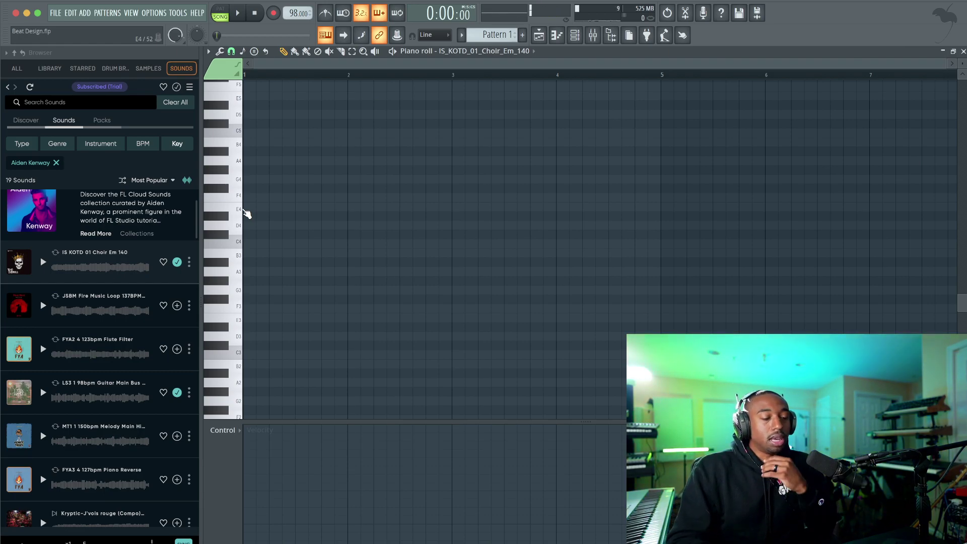
pyautogui.click(228, 191)
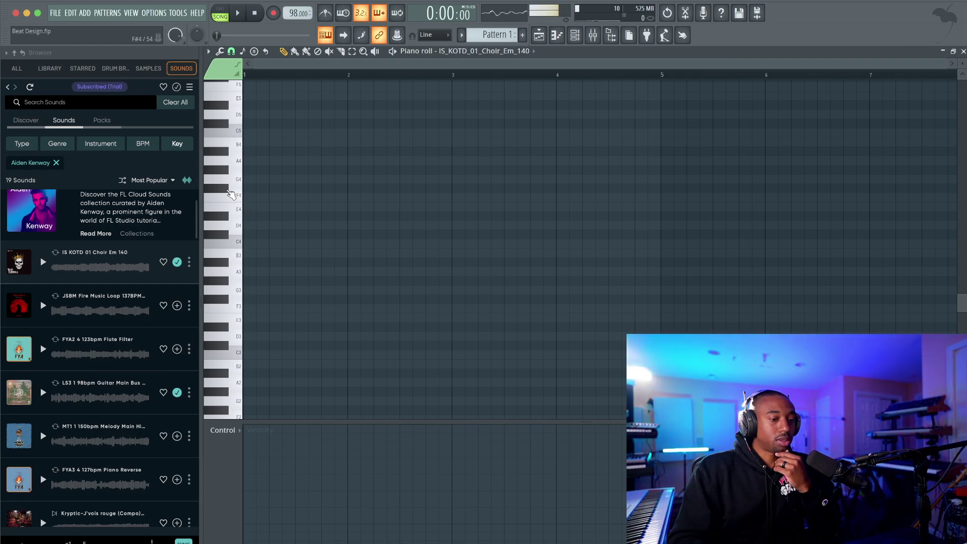
pyautogui.click(240, 180)
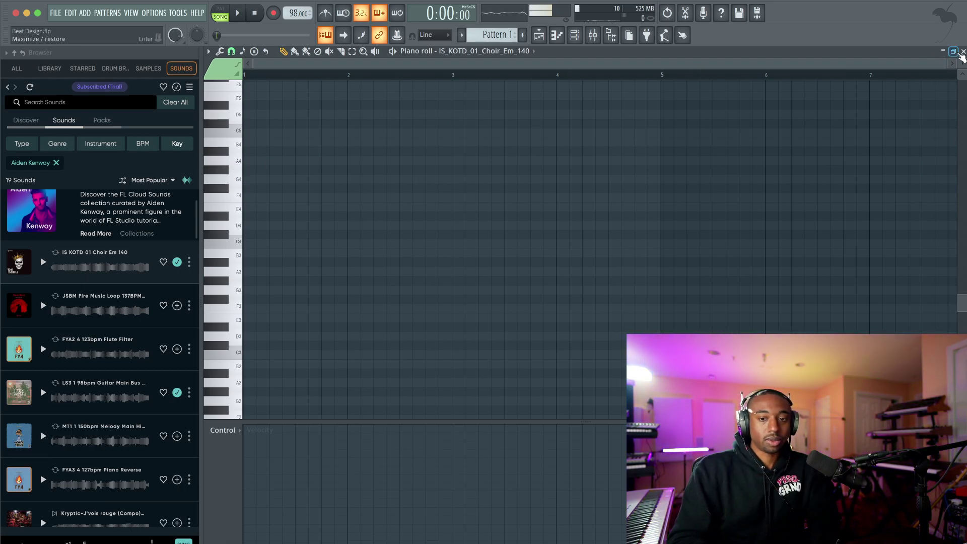
pyautogui.click(963, 51)
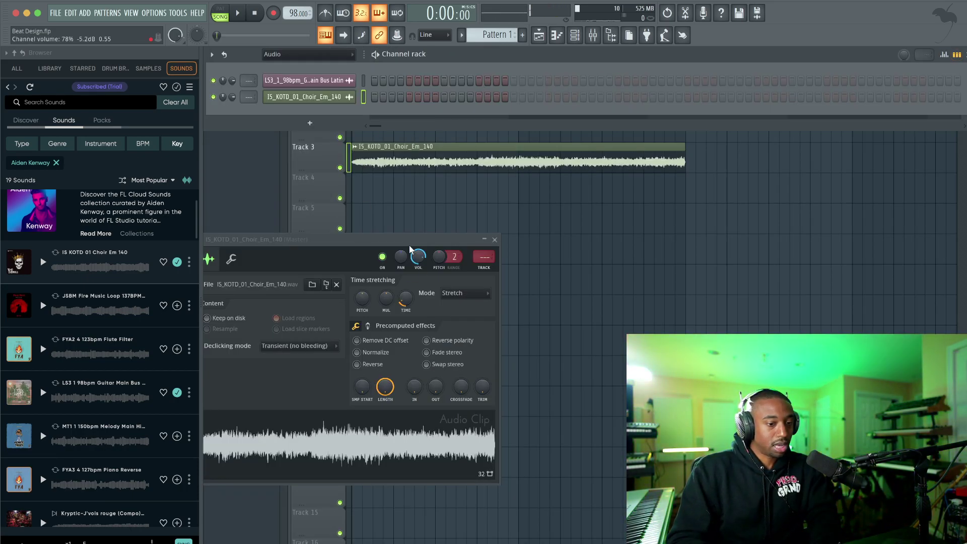
# Raise the time stretching pitch of the choir audio clip and close its channel settings
pyautogui.moveTo(409, 248); pyautogui.dragTo(411, 147)
pyautogui.moveTo(363, 197); pyautogui.dragTo(363, 186)
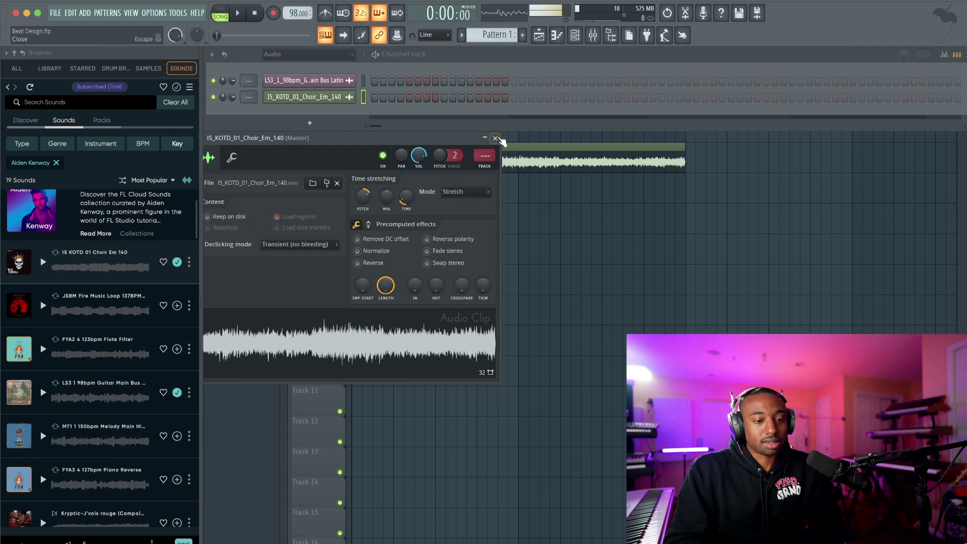
pyautogui.doubleClick(485, 156)
pyautogui.click(899, 281)
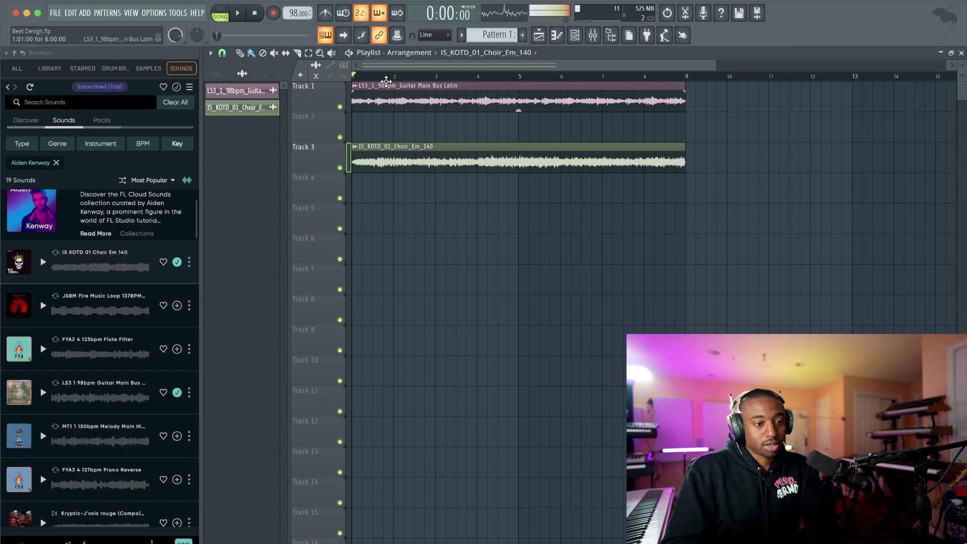
# Play the guitar and choir together and lower the choir clip's gain to -6.7 dB
pyautogui.press('space')
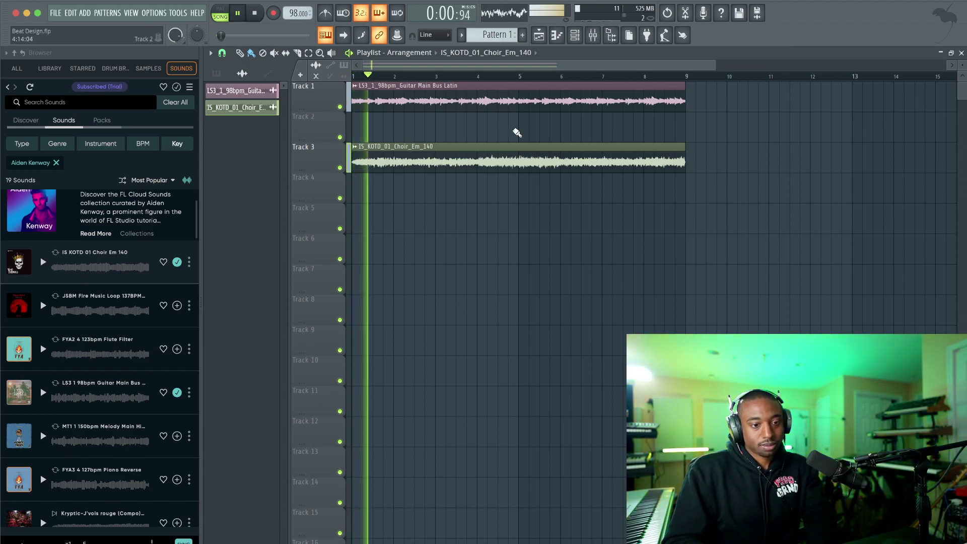
pyautogui.moveTo(519, 171); pyautogui.dragTo(520, 172)
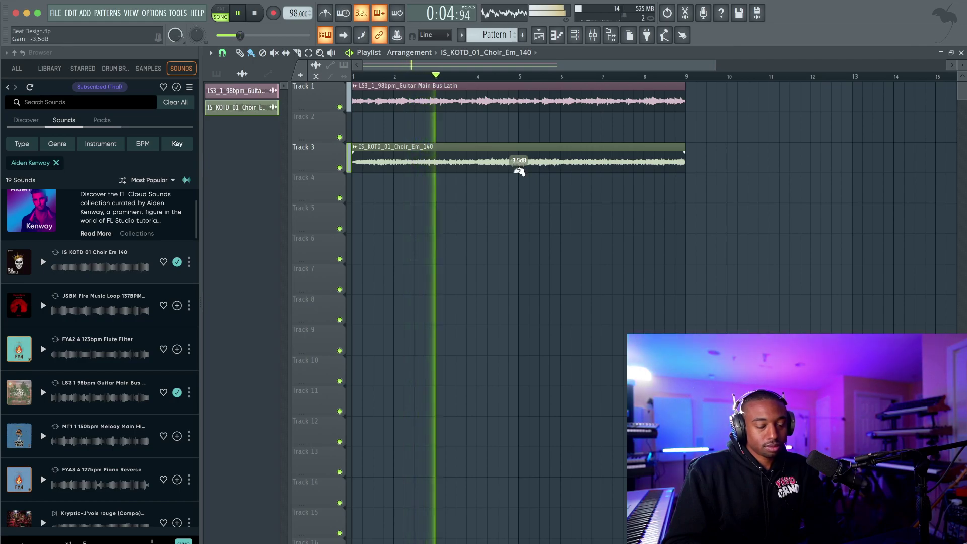
pyautogui.moveTo(519, 172); pyautogui.dragTo(520, 174)
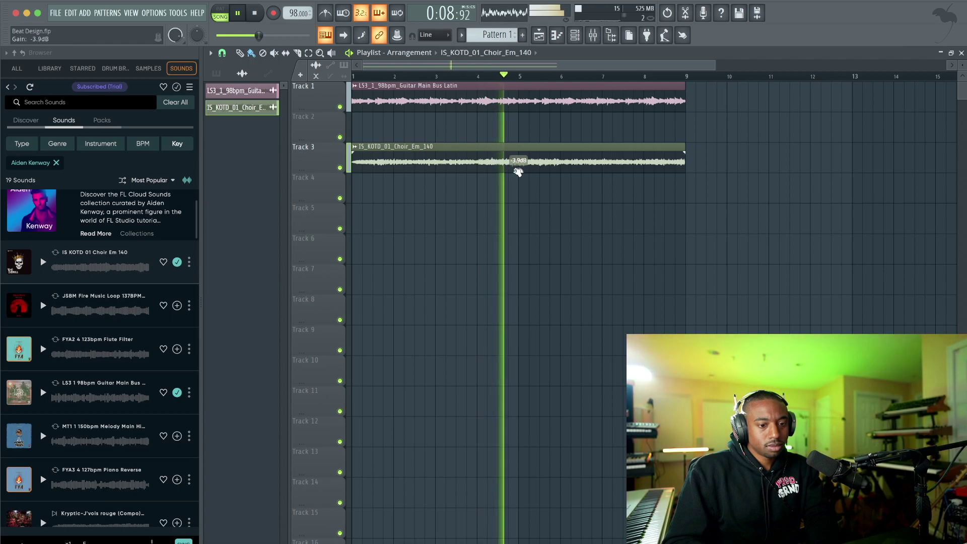
pyautogui.moveTo(519, 171); pyautogui.dragTo(519, 173)
pyautogui.press('space')
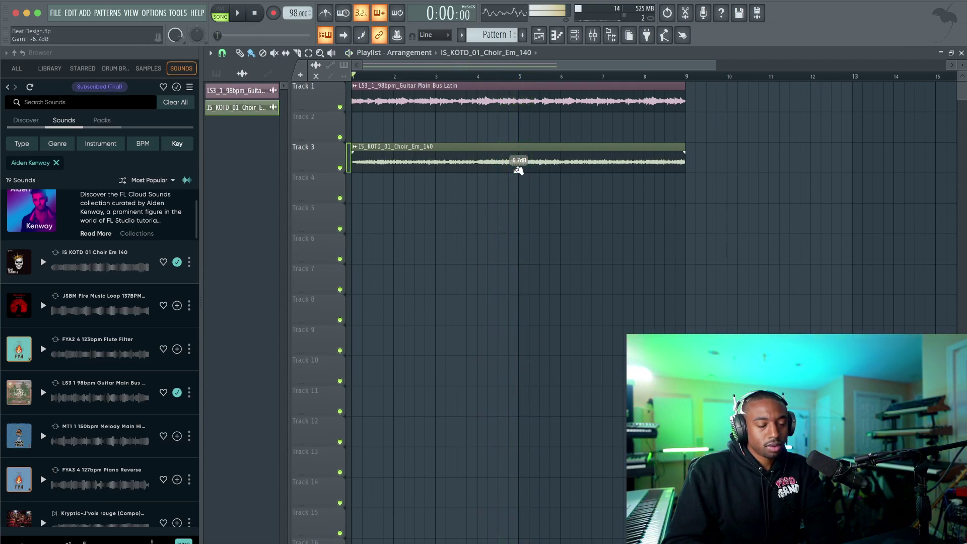
# Audition the FYA2 4 123bpm Flute Filter loop and place it at the start of Track 4
pyautogui.scroll(-3, 504, 190)
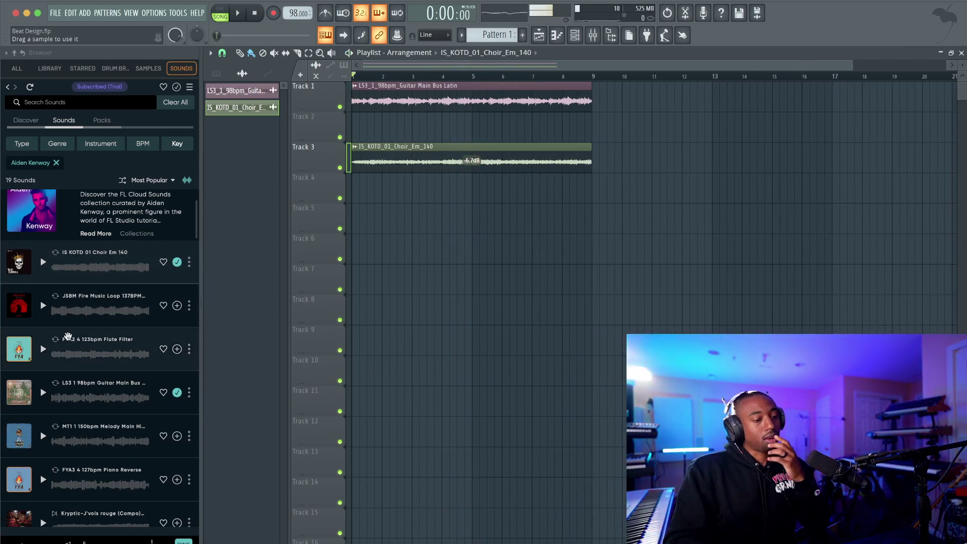
pyautogui.scroll(-1, 66, 335)
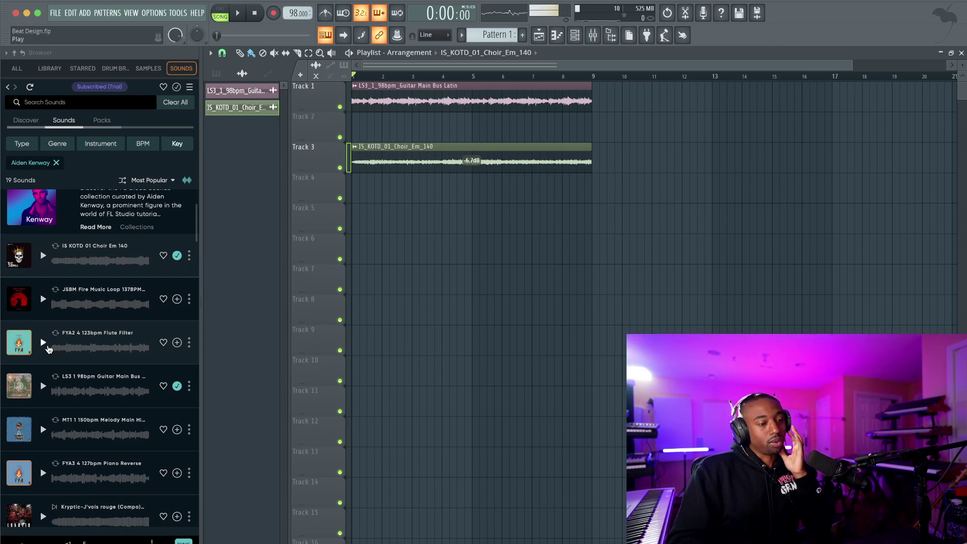
pyautogui.click(173, 143)
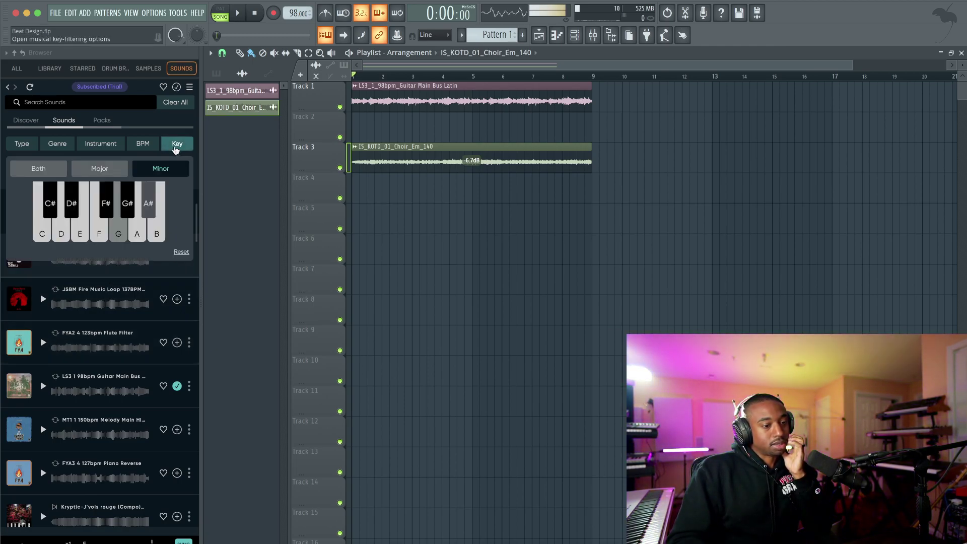
pyautogui.click(43, 343)
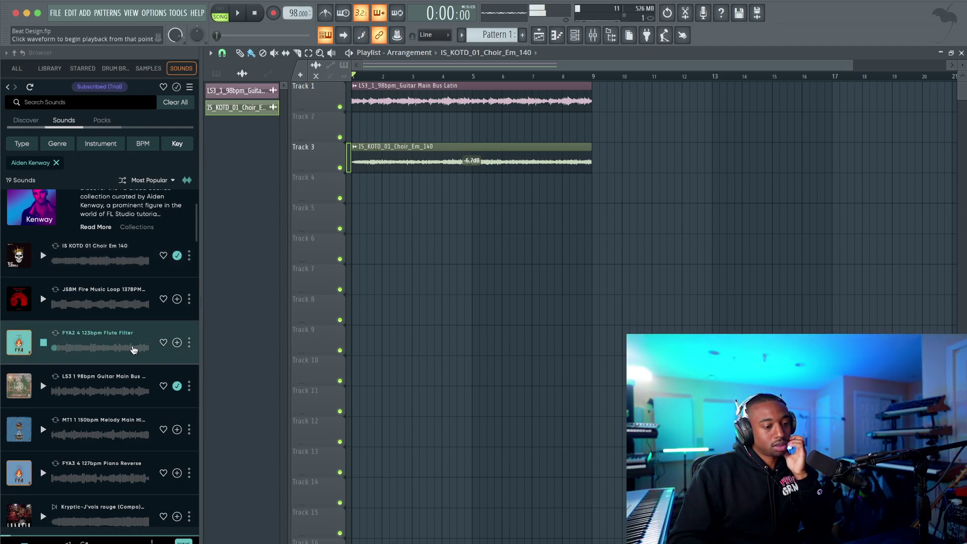
pyautogui.scroll(-1, 112, 343)
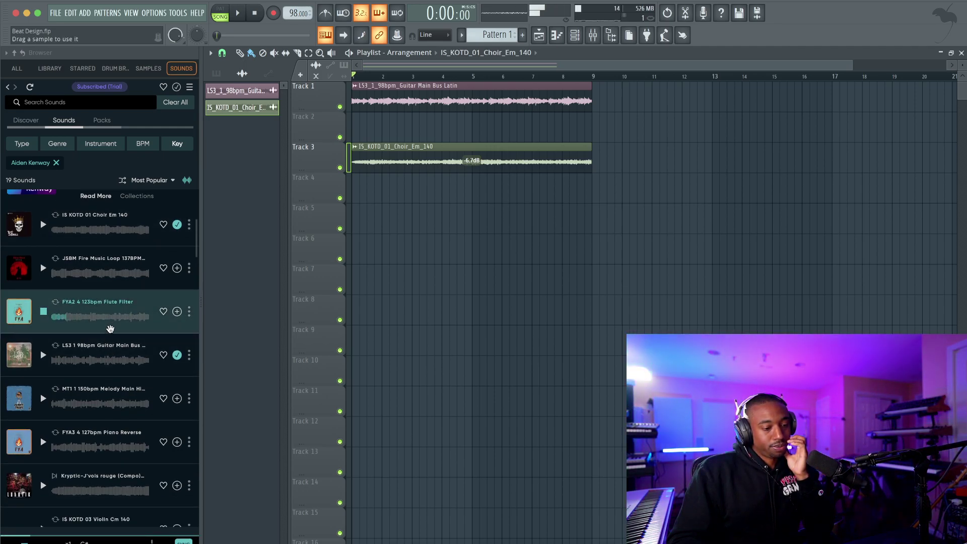
pyautogui.moveTo(112, 320); pyautogui.dragTo(353, 197)
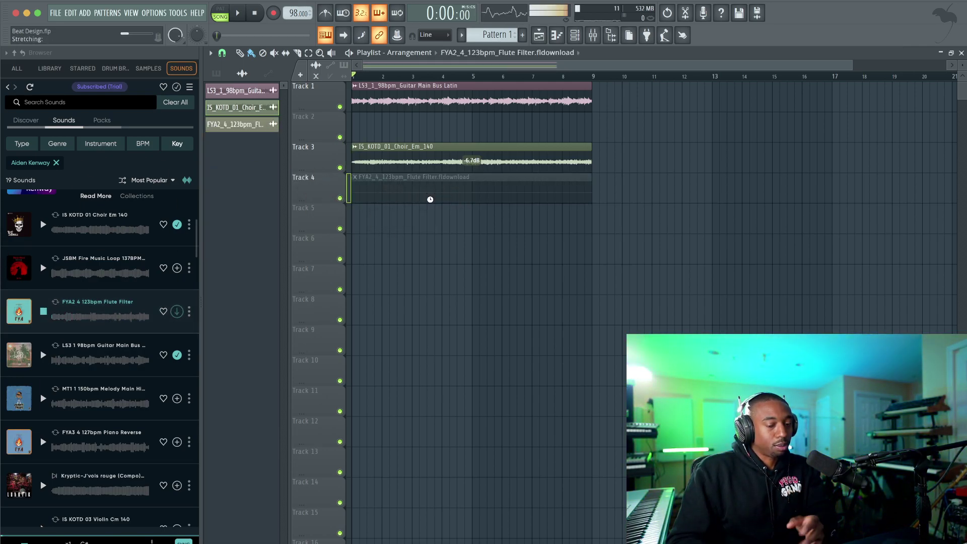
# Adjust the playlist snap and move the choir clip on Track 3 to start at bar 9
pyautogui.moveTo(403, 153); pyautogui.dragTo(648, 156)
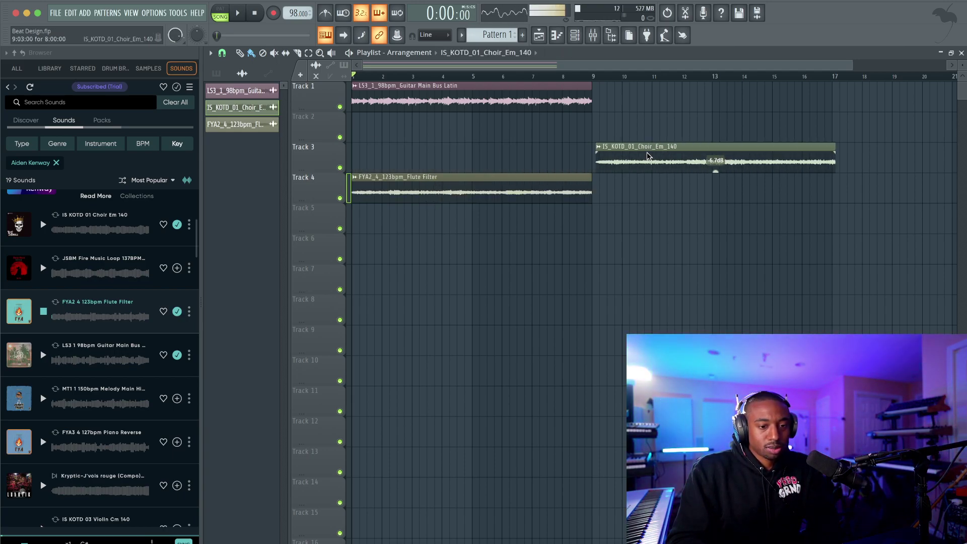
pyautogui.click(222, 53)
pyautogui.click(232, 221)
# Listen to the guitar and flute loops together, setting the playback position to bar 4
pyautogui.press('space')
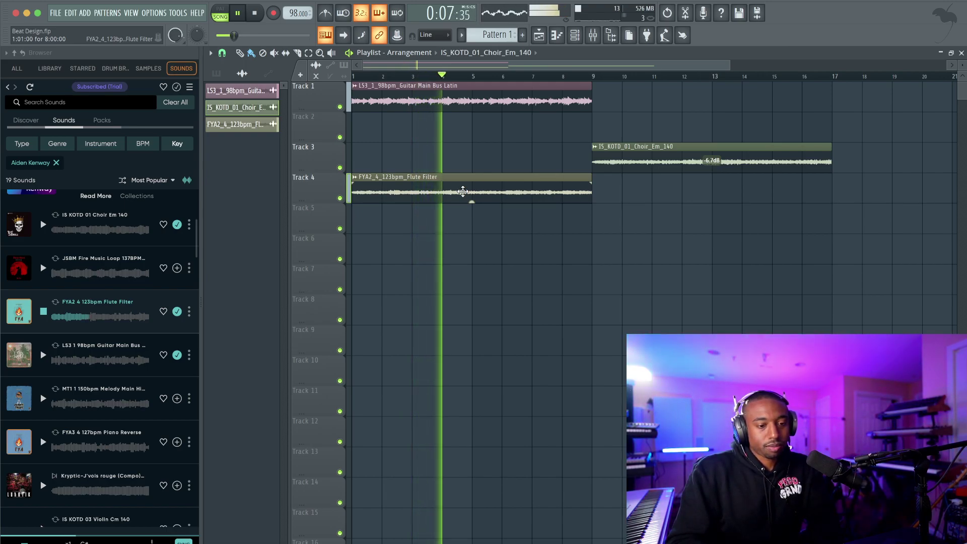
pyautogui.press('space')
pyautogui.click(444, 75)
pyautogui.press('space')
pyautogui.press('space')
pyautogui.press('space')
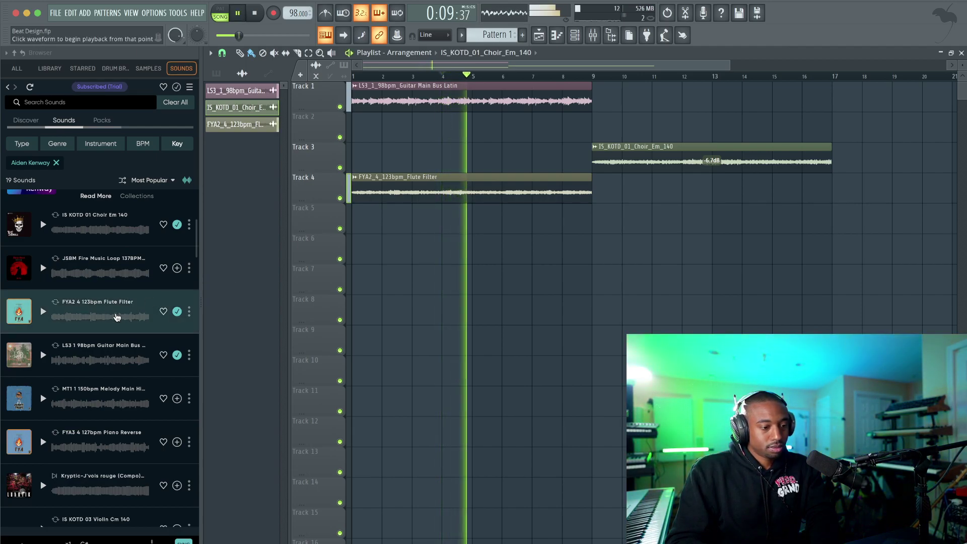
pyautogui.press('space')
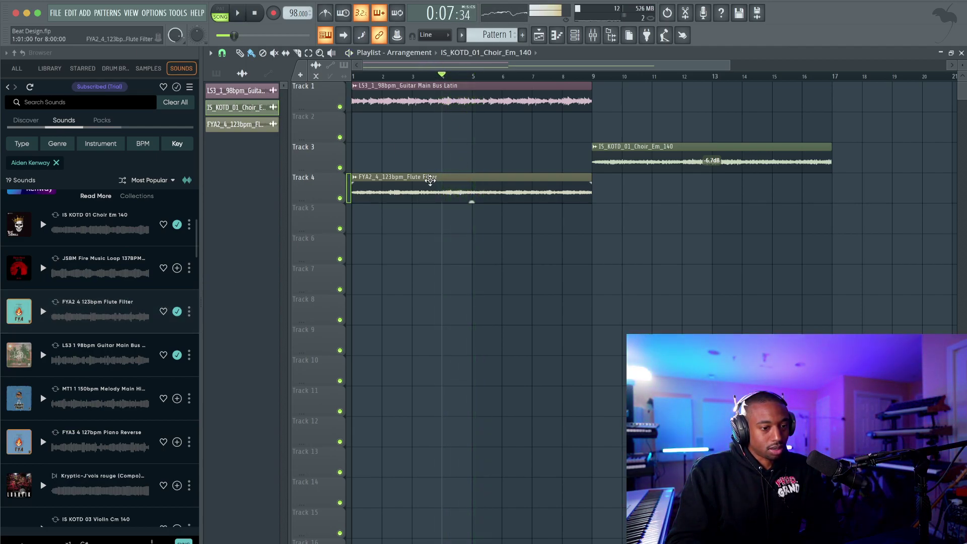
# Set the time stretching mode of the flute audio clip to Stretch
pyautogui.doubleClick(414, 175)
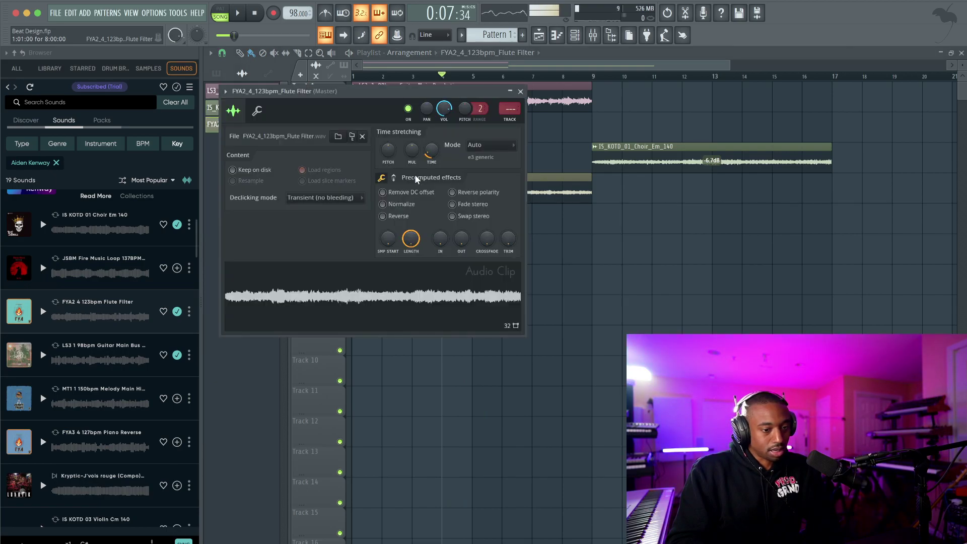
pyautogui.click(492, 145)
pyautogui.click(488, 177)
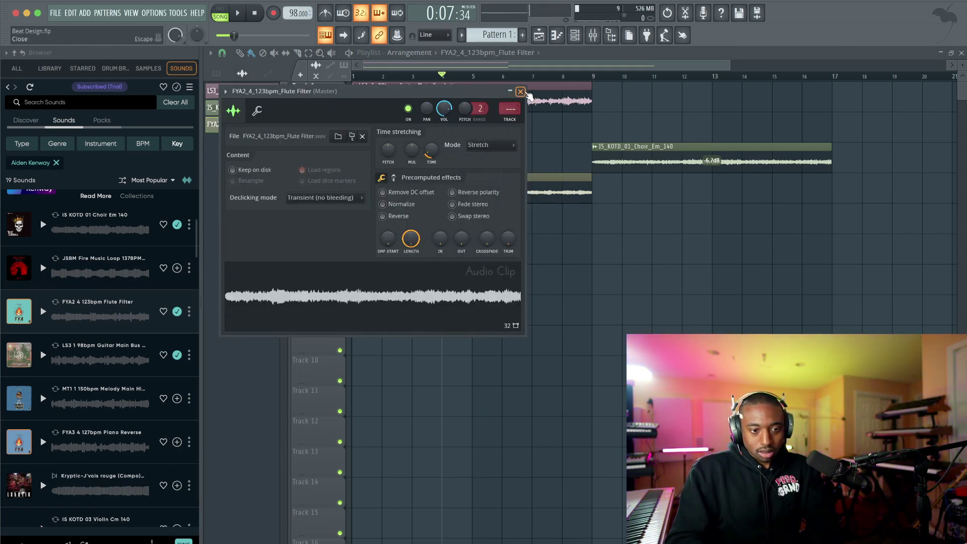
# Pitch the FYA2 4 123bpm Flute Filter clip down by 300 cents and play it with the guitar loop
pyautogui.click(520, 92)
pyautogui.press('space')
pyautogui.doubleClick(423, 180)
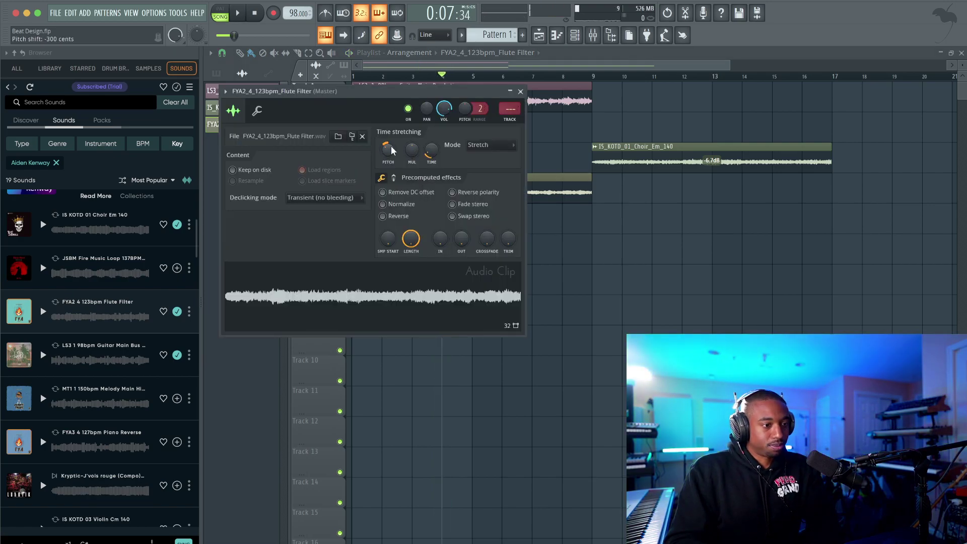
pyautogui.press('space')
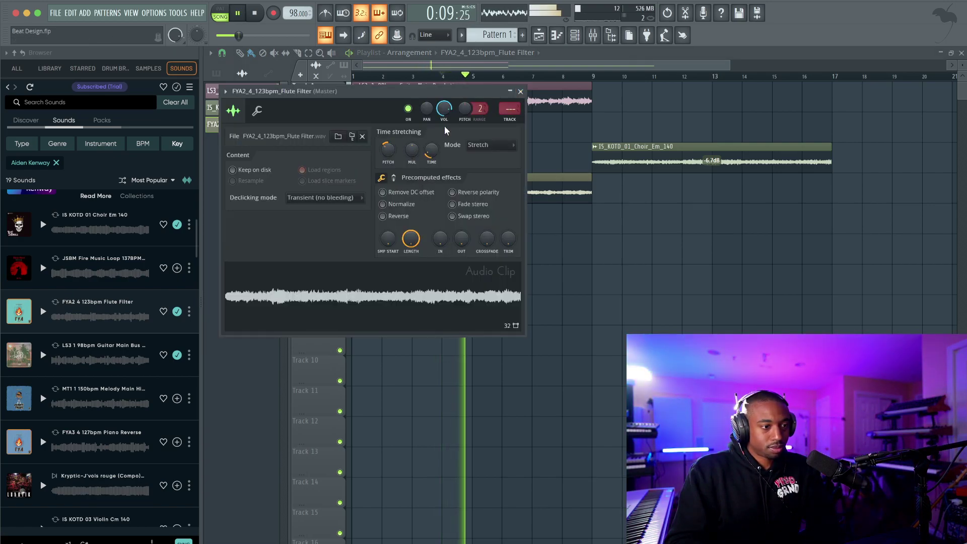
pyautogui.click(521, 91)
pyautogui.press('space')
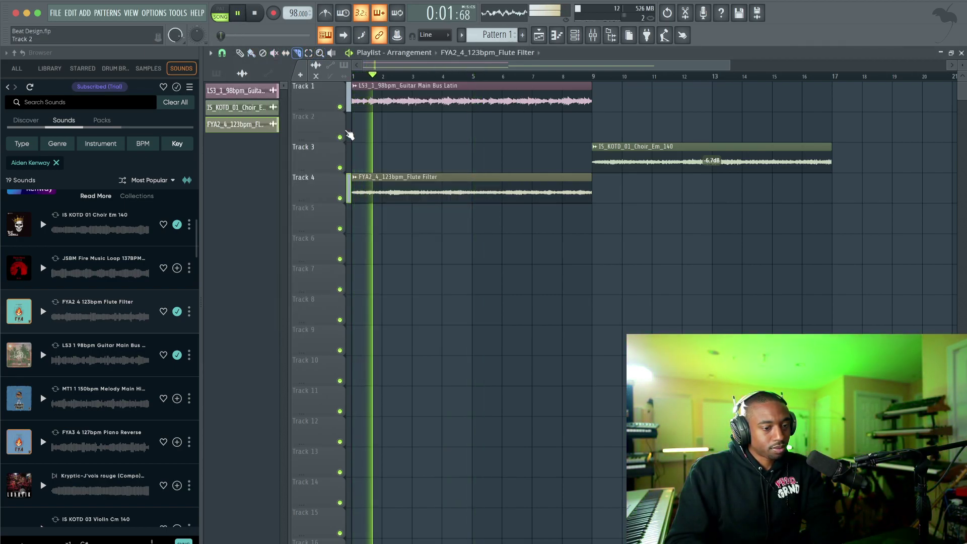
# Slice the Flute Filter clip on Track 4 at bars 2, 3, 4 and 5
pyautogui.scroll(2, 365, 157)
pyautogui.click(398, 194)
pyautogui.click(452, 190)
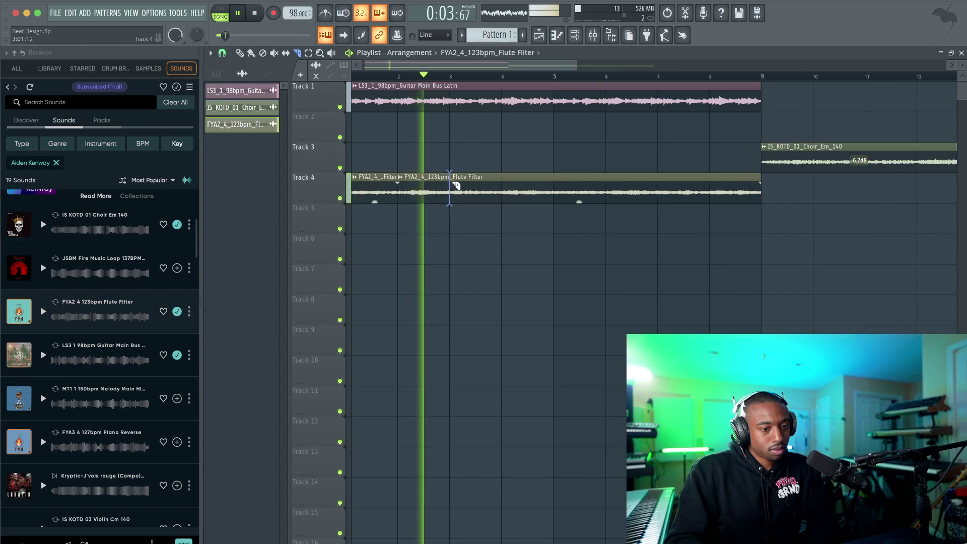
pyautogui.click(501, 195)
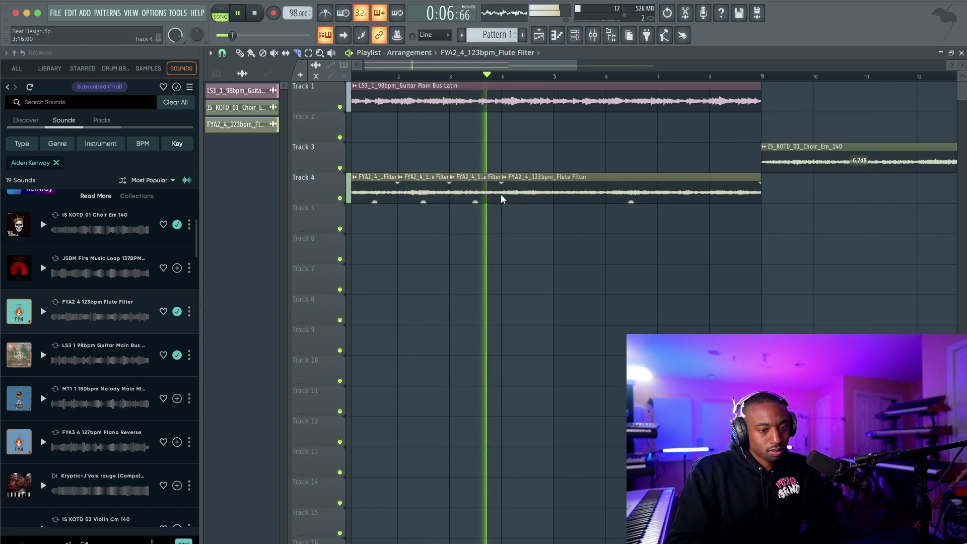
pyautogui.click(555, 188)
# Delete the Flute Filter slices at bars 1 and 3 and the long remainder from bar 5, keeping bars 2 and 4
pyautogui.press('space')
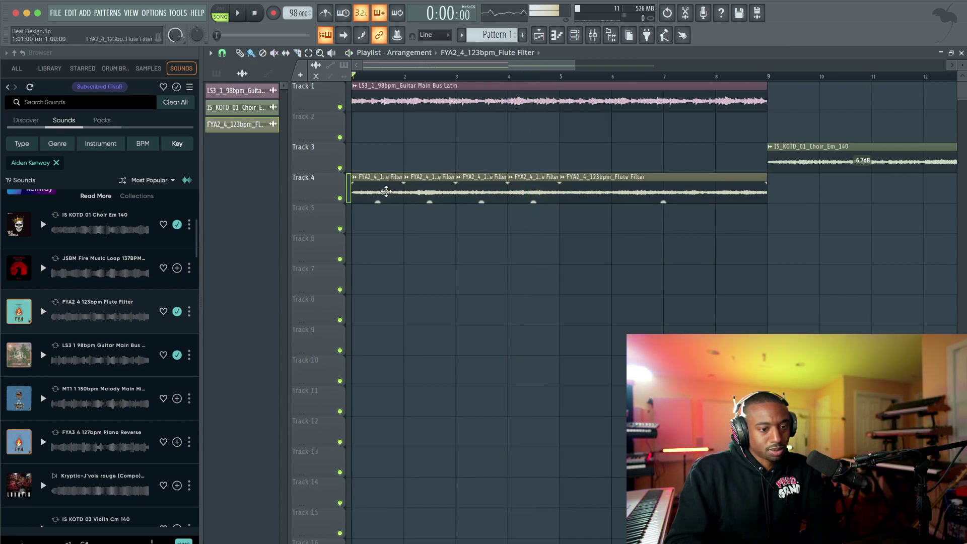
pyautogui.rightClick(375, 194)
pyautogui.rightClick(491, 189)
pyautogui.click(404, 79)
pyautogui.press('space')
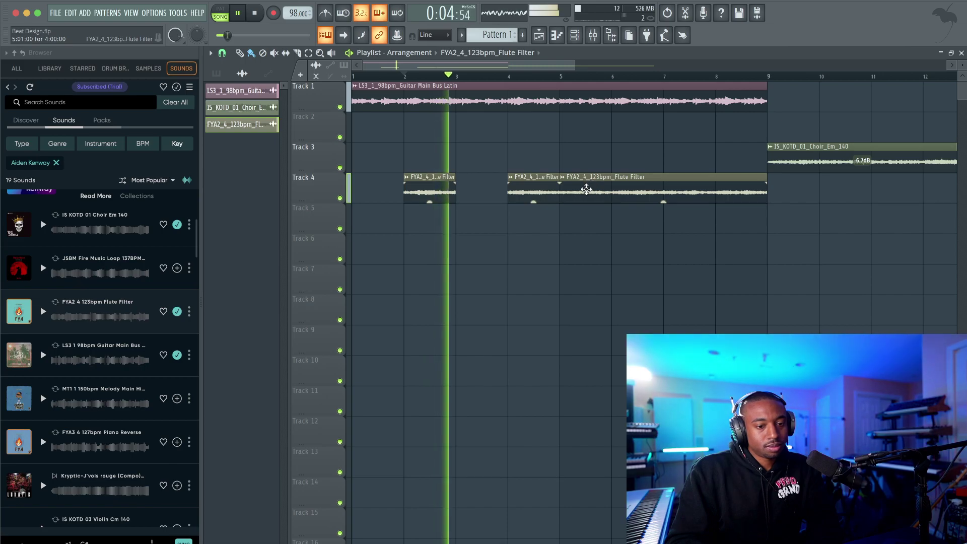
pyautogui.rightClick(587, 189)
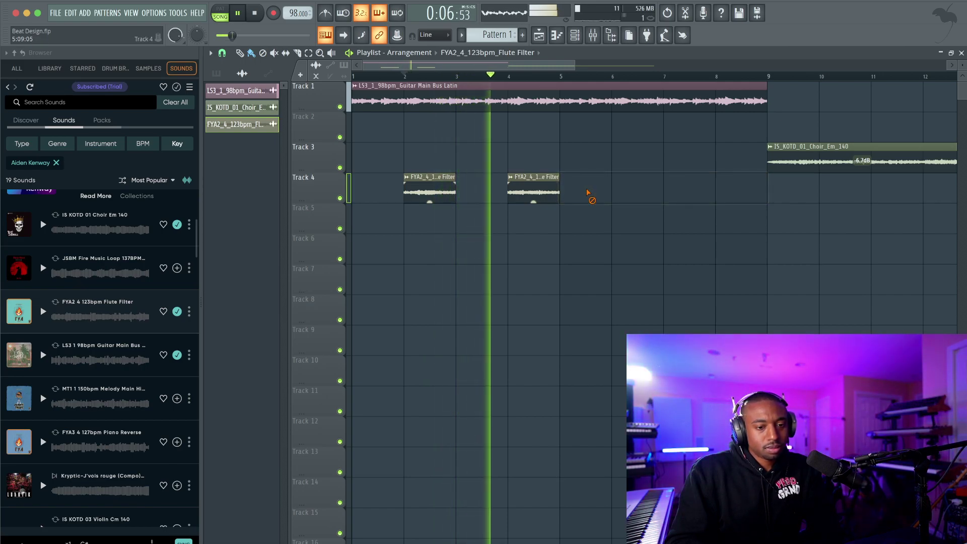
# Duplicate the two remaining flute slices on Track 4 to bars 6 and 8
pyautogui.moveTo(418, 189); pyautogui.dragTo(624, 189)
pyautogui.keyDown('ctrl'); pyautogui.click(604, 249); pyautogui.keyUp('ctrl')
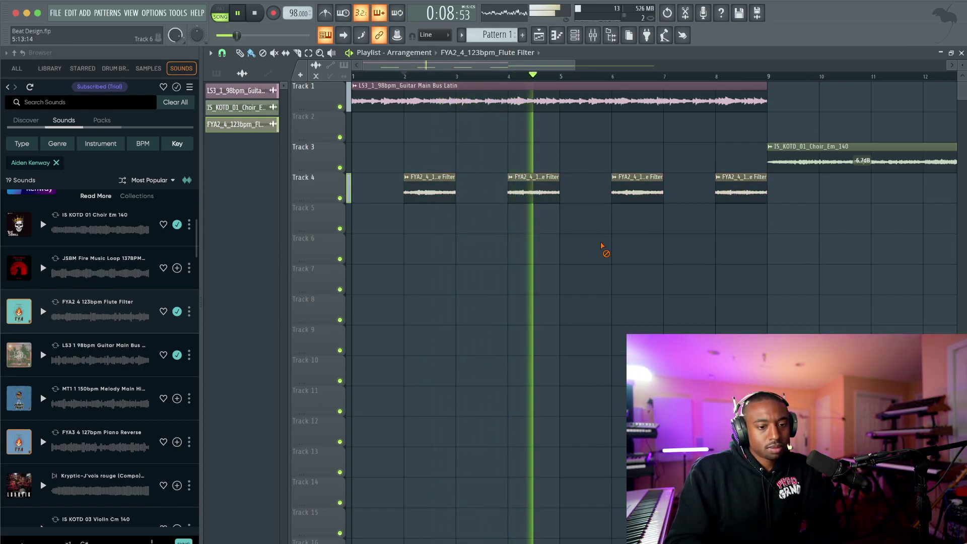
pyautogui.scroll(-5, 605, 249)
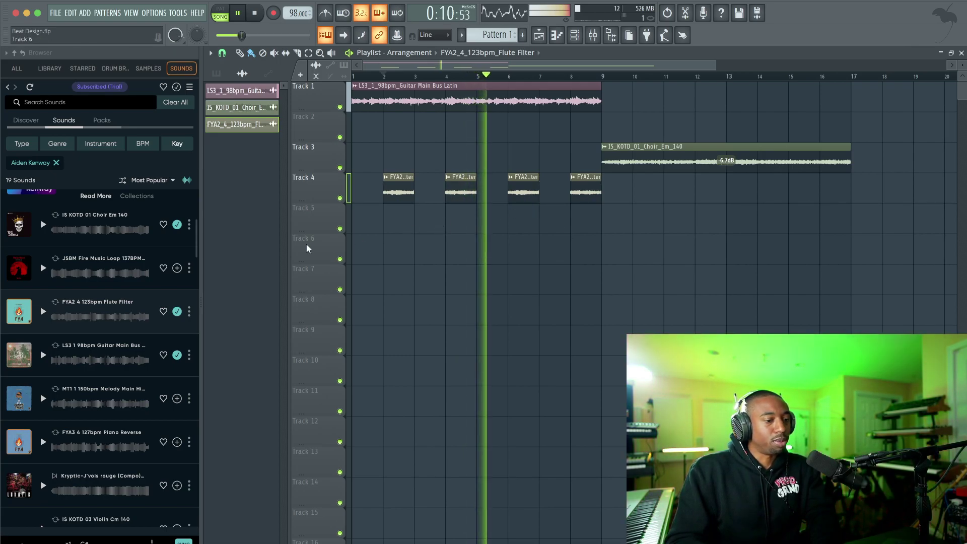
# Audition further loops in the sound list, including MT1 1 150bpm Melody, FYA3 4 127bpm Piano Reverse and IS KOTD 02 Synth Pad
pyautogui.click(43, 356)
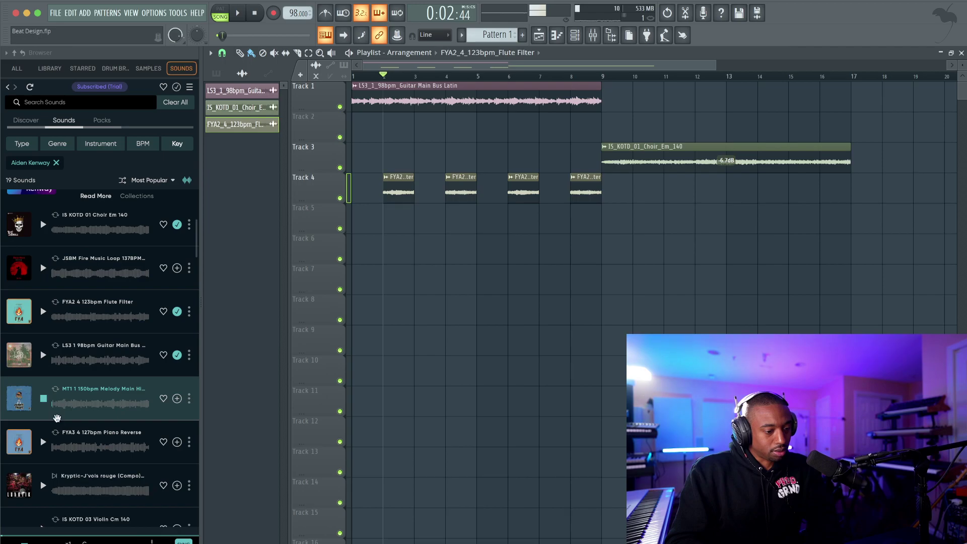
pyautogui.scroll(-1, 57, 424)
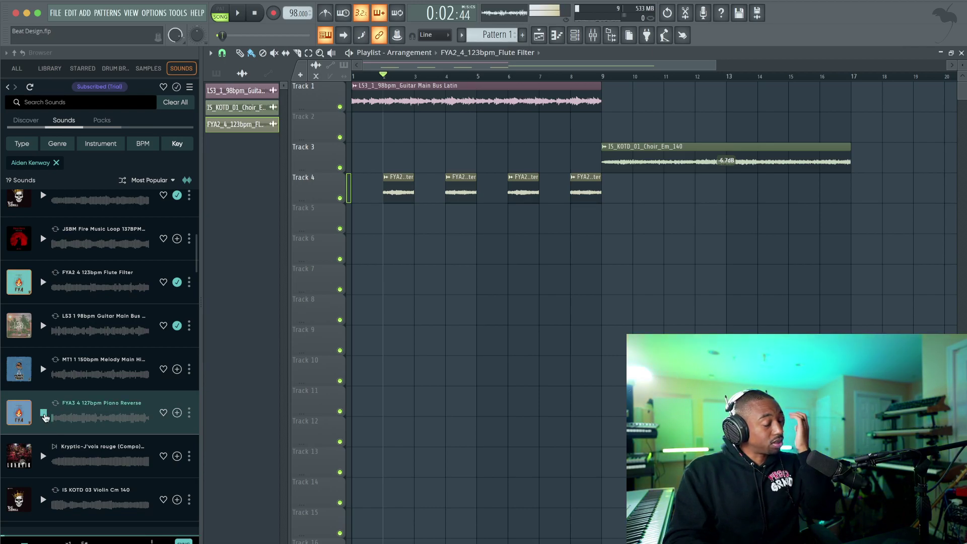
pyautogui.scroll(-3, 45, 417)
pyautogui.click(42, 376)
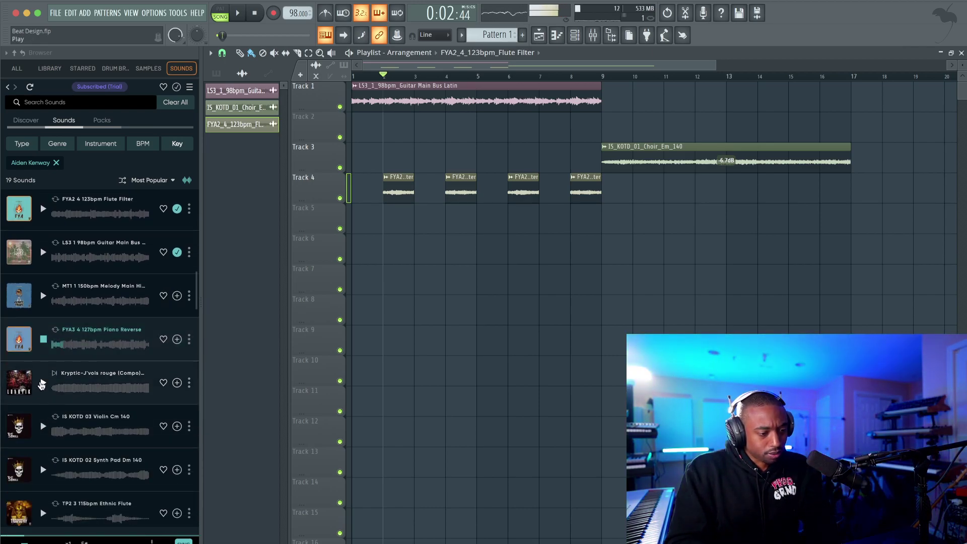
pyautogui.scroll(-2, 40, 382)
pyautogui.click(43, 375)
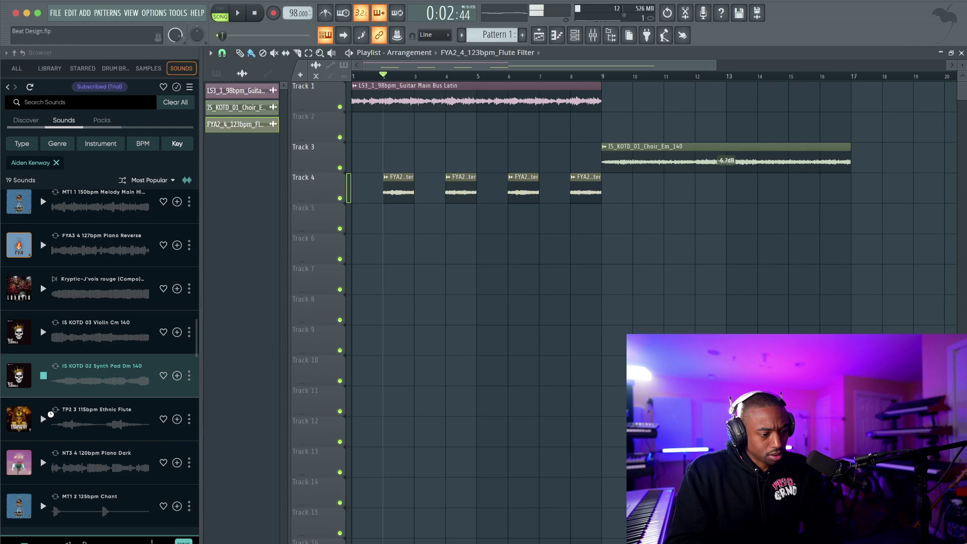
pyautogui.scroll(-1, 43, 424)
# Audition the TP2 3 115bpm Ethnic Flute loop and place it at the start of Track 6
pyautogui.click(76, 421)
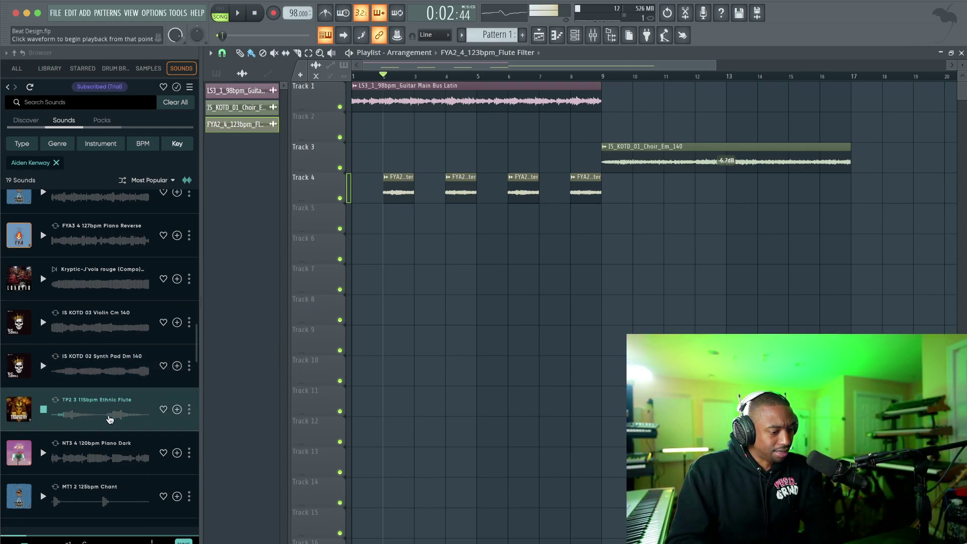
pyautogui.scroll(-1, 76, 462)
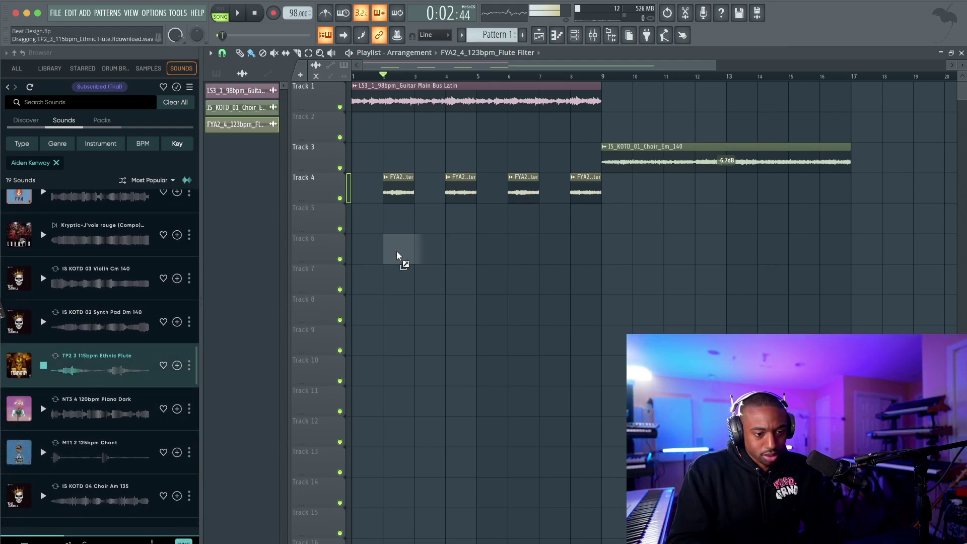
pyautogui.moveTo(357, 248); pyautogui.dragTo(358, 248)
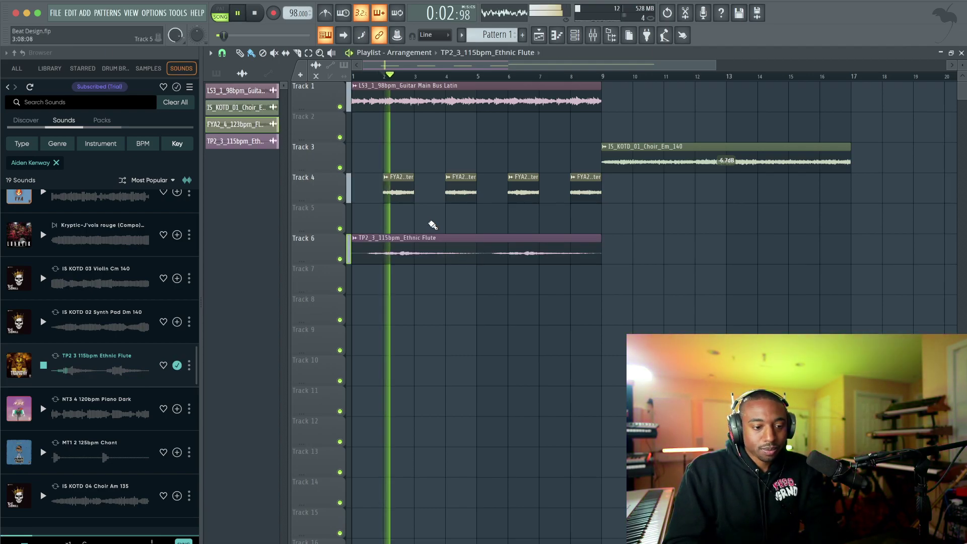
# Set the Ethnic Flute clip's time stretching mode to Stretch, lower its pitch and play it with the other loops
pyautogui.doubleClick(469, 244)
pyautogui.click(494, 159)
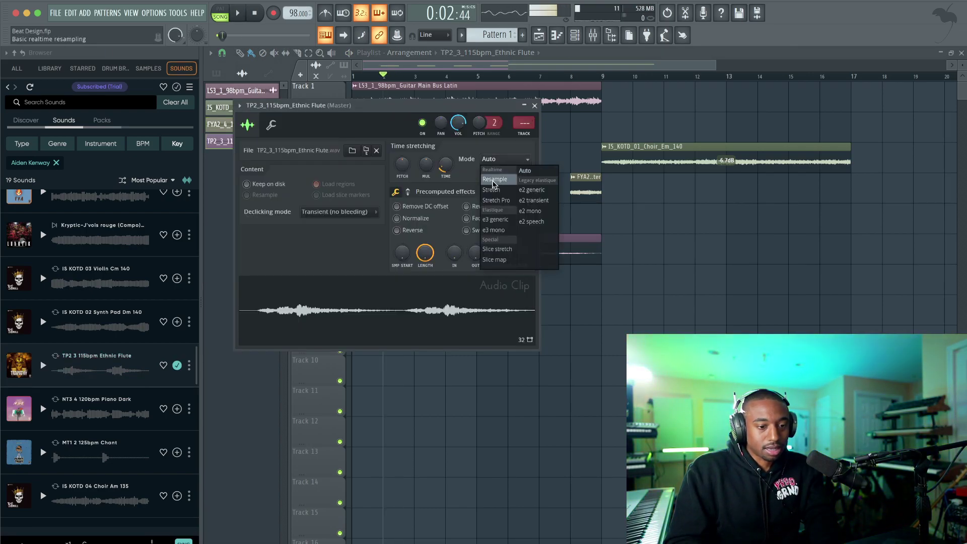
pyautogui.click(494, 191)
pyautogui.moveTo(402, 164); pyautogui.dragTo(409, 169)
pyautogui.press('space')
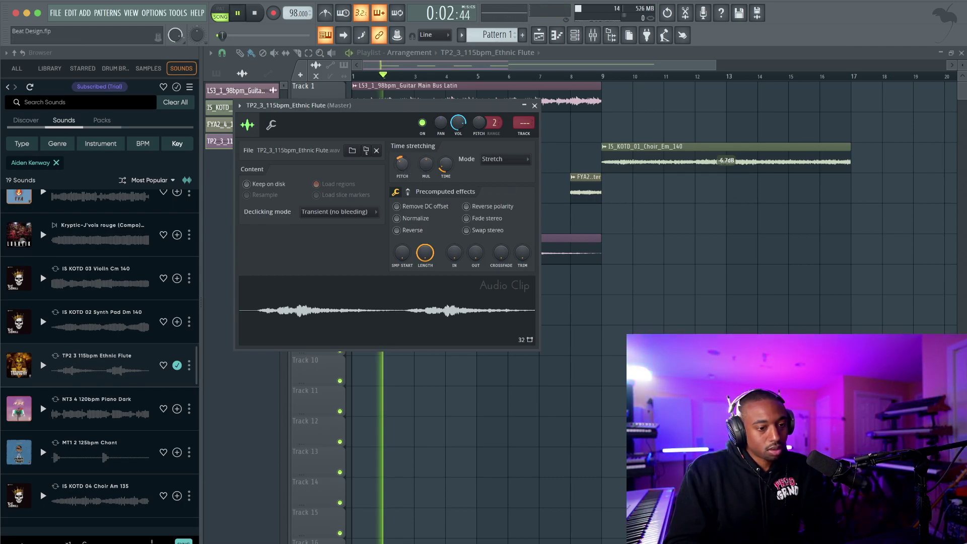
pyautogui.press('space')
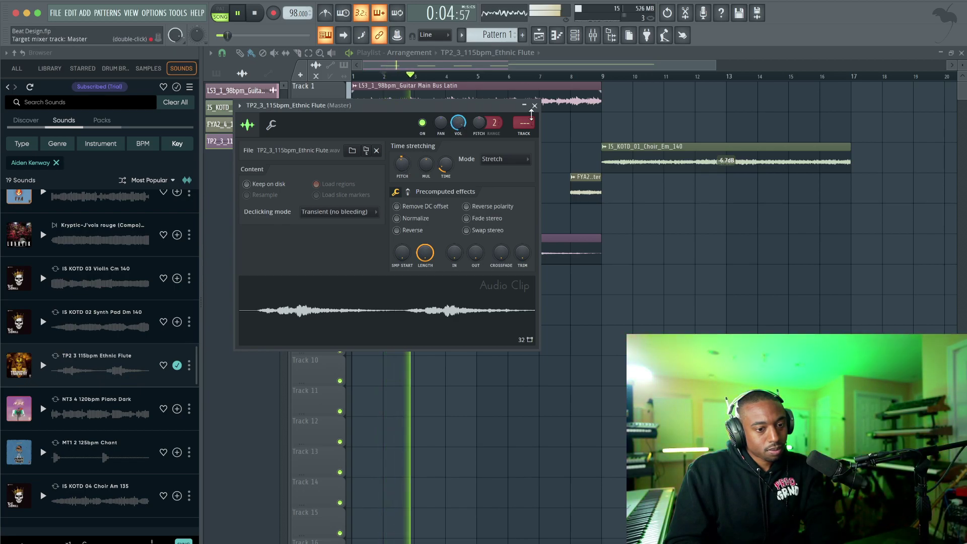
pyautogui.click(534, 106)
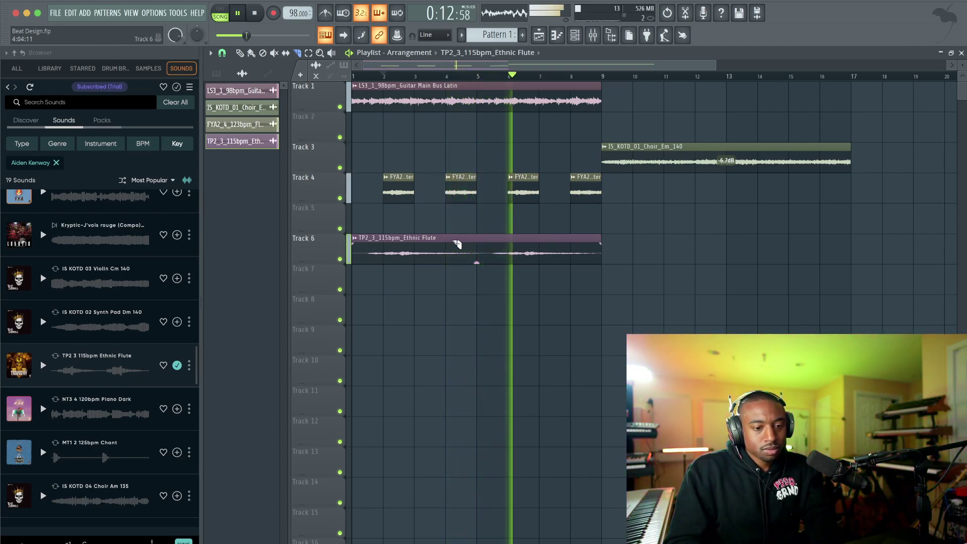
# Adjust the channel volume of the Flute Filter audio clip
pyautogui.moveTo(608, 201); pyautogui.dragTo(397, 200)
pyautogui.doubleClick(398, 179)
pyautogui.moveTo(444, 108); pyautogui.dragTo(444, 109)
pyautogui.click(520, 91)
# Duplicate the guitar loop on Track 1 to start at bar 9, above the choir clip
pyautogui.scroll(-3, 549, 150)
pyautogui.moveTo(418, 94); pyautogui.dragTo(578, 94)
pyautogui.click(509, 242)
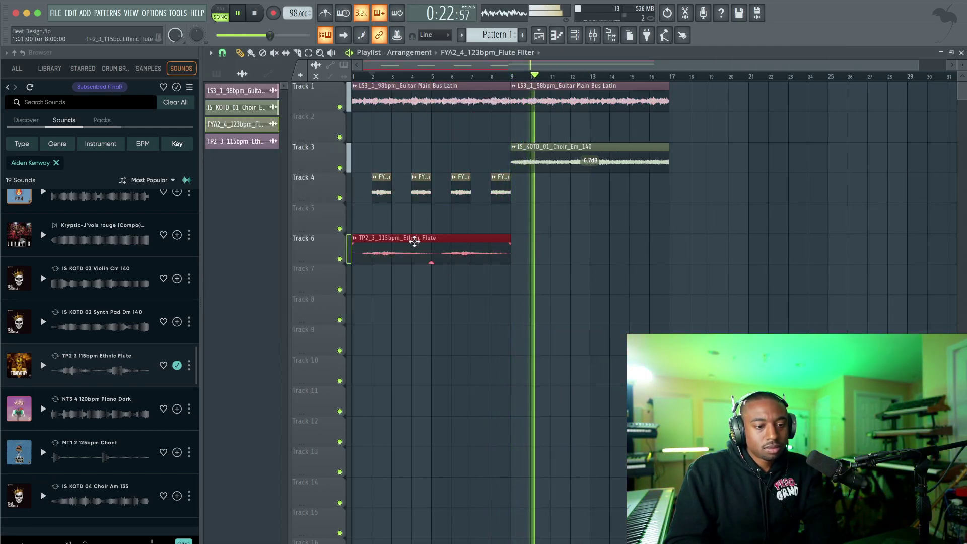
# Try filtering the cloud sounds by the Drums instrument, and remove the filter again
pyautogui.scroll(-4, 129, 360)
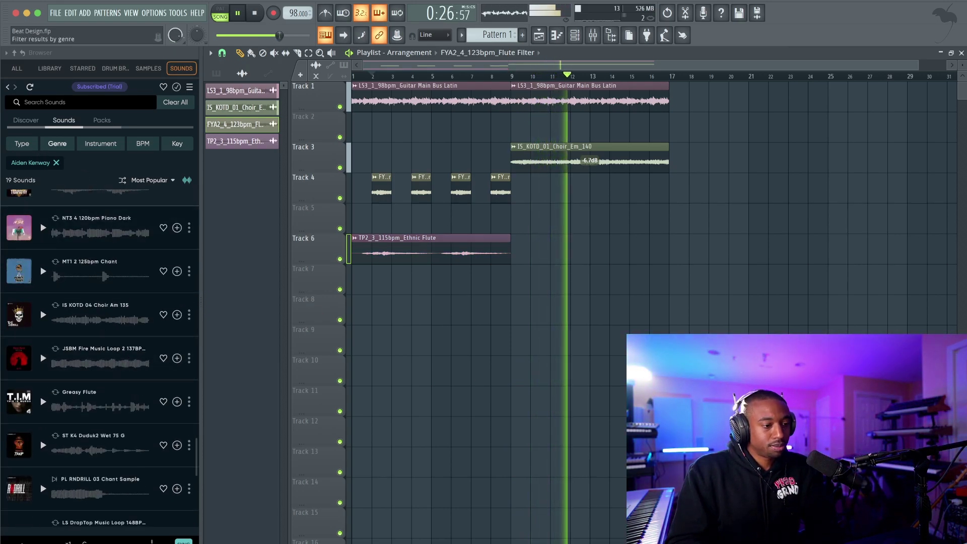
pyautogui.press('space')
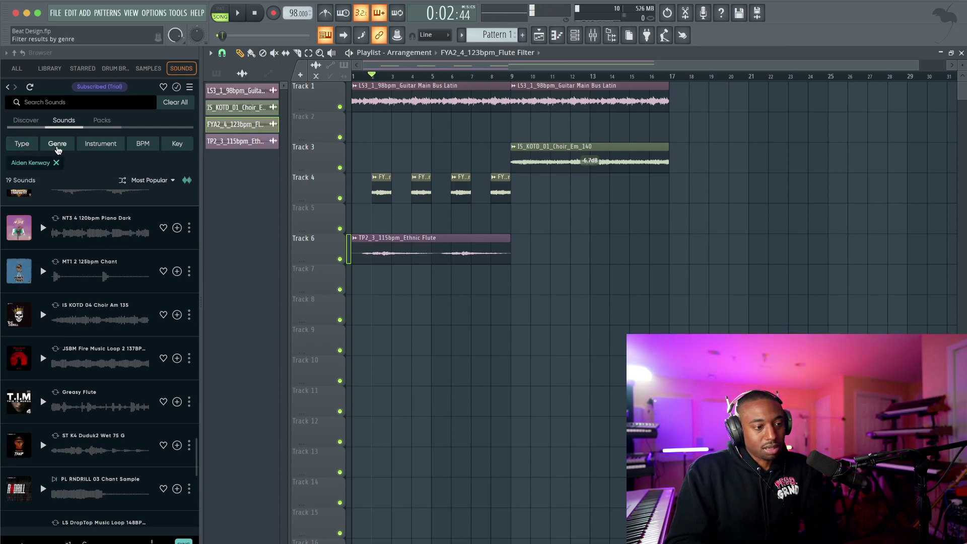
pyautogui.moveTo(99, 160)
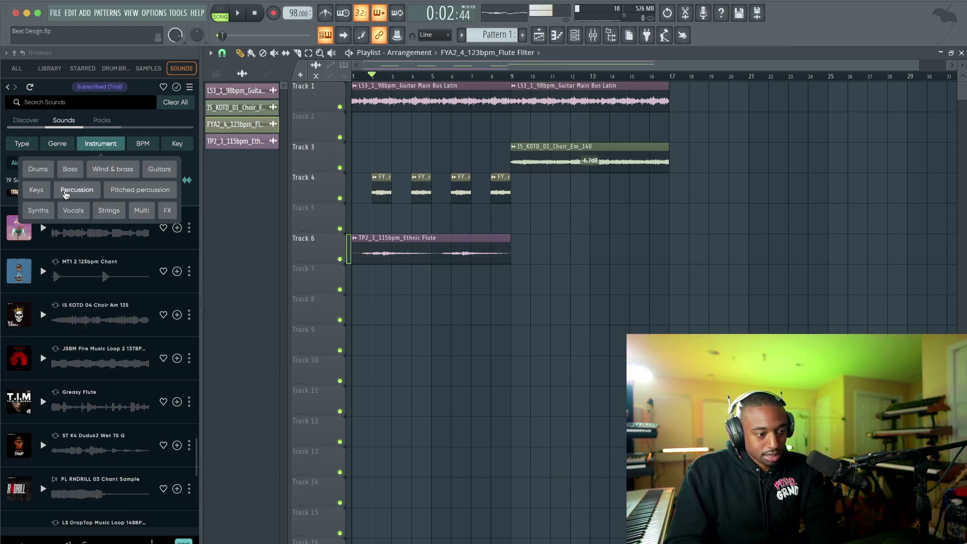
pyautogui.click(44, 174)
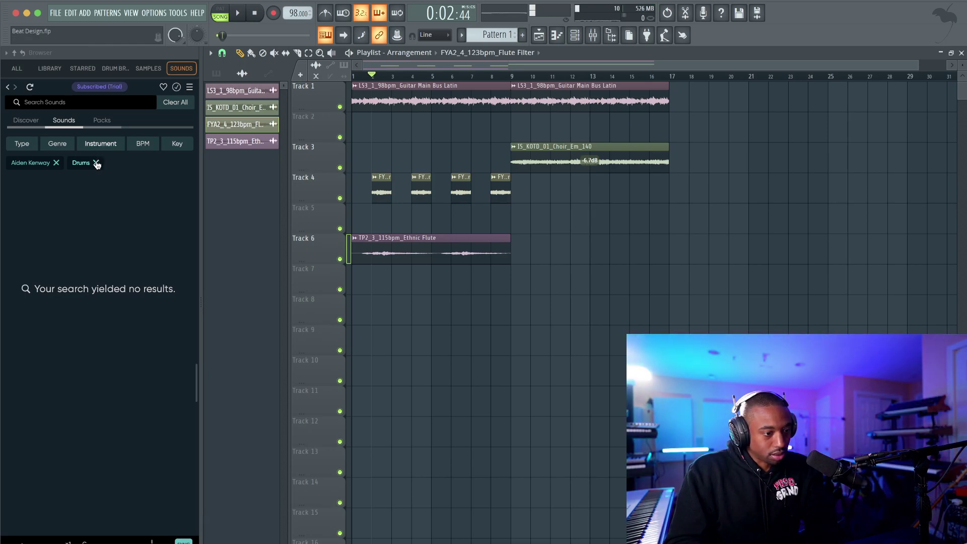
pyautogui.click(96, 162)
pyautogui.scroll(-10, 97, 298)
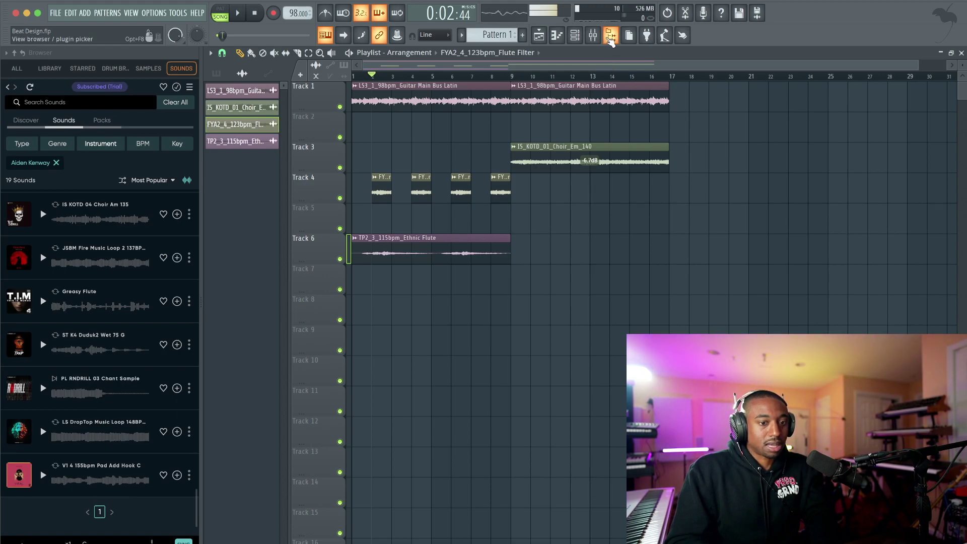
# Show the complete browser and open the Busy Works Beats folder inside Friends Sounds
pyautogui.click(18, 69)
pyautogui.click(58, 243)
pyautogui.scroll(-8, 65, 250)
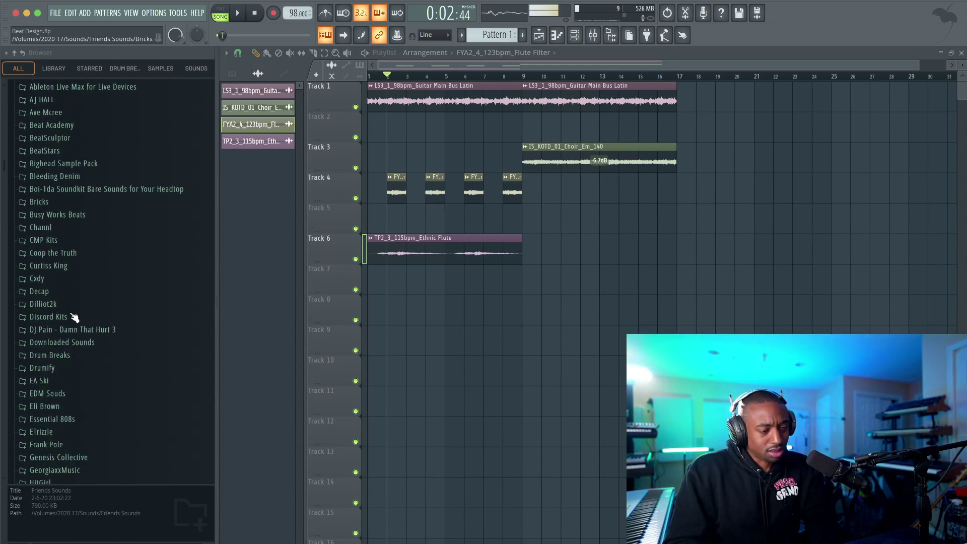
pyautogui.click(58, 215)
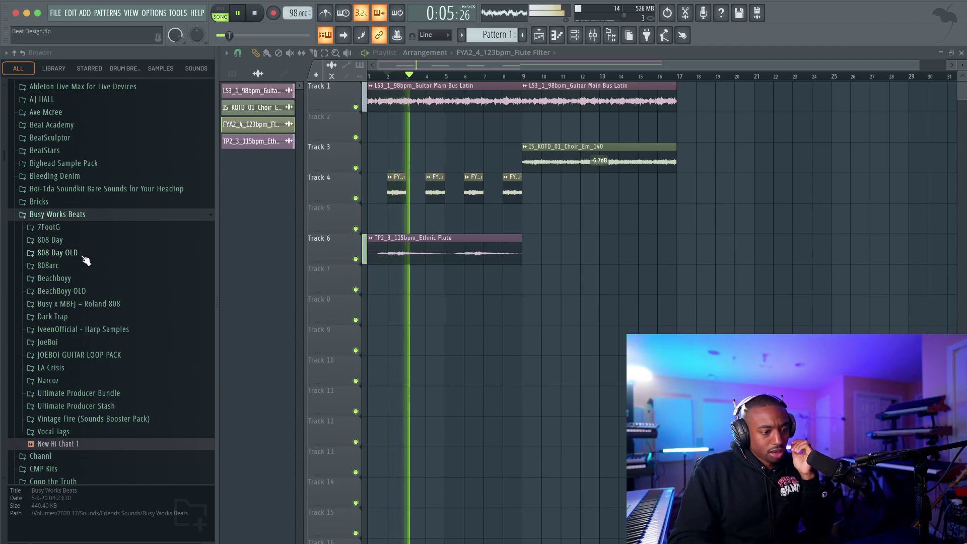
# Open the Drum Loops folder within the Loops of Ultimate Producer Stash and start the arrangement playing
pyautogui.click(98, 394)
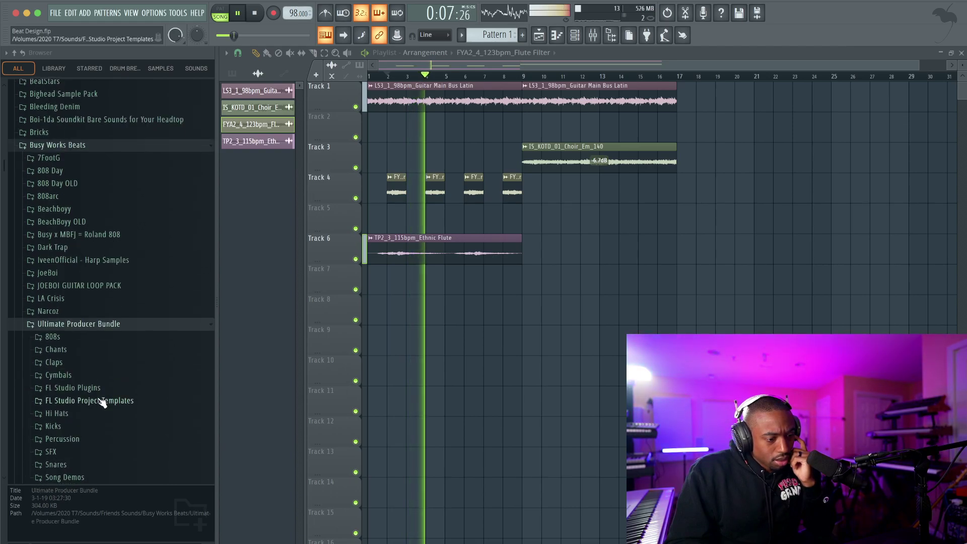
pyautogui.click(96, 325)
pyautogui.click(95, 338)
pyautogui.press('space')
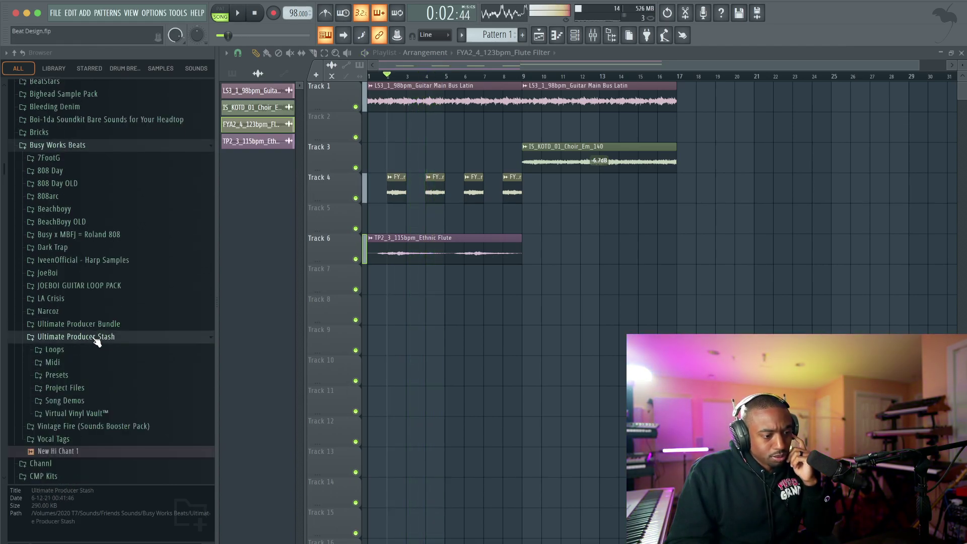
pyautogui.click(91, 349)
pyautogui.press('space')
pyautogui.click(91, 378)
pyautogui.scroll(-3, 91, 378)
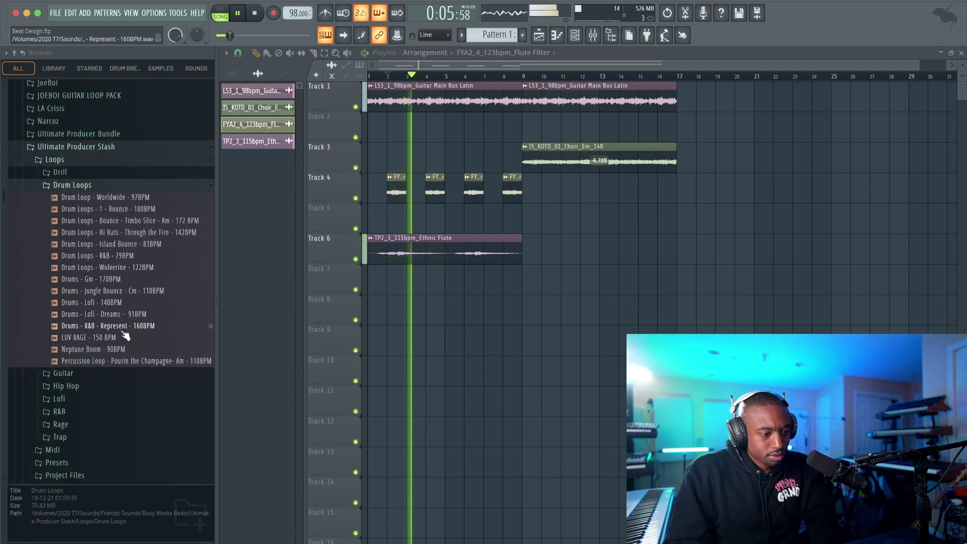
# Audition the loops in the Drum Loops folder against the playing arrangement, including Island Bounce and 1 - Bounce, and stop playback
pyautogui.click(123, 314)
pyautogui.click(122, 279)
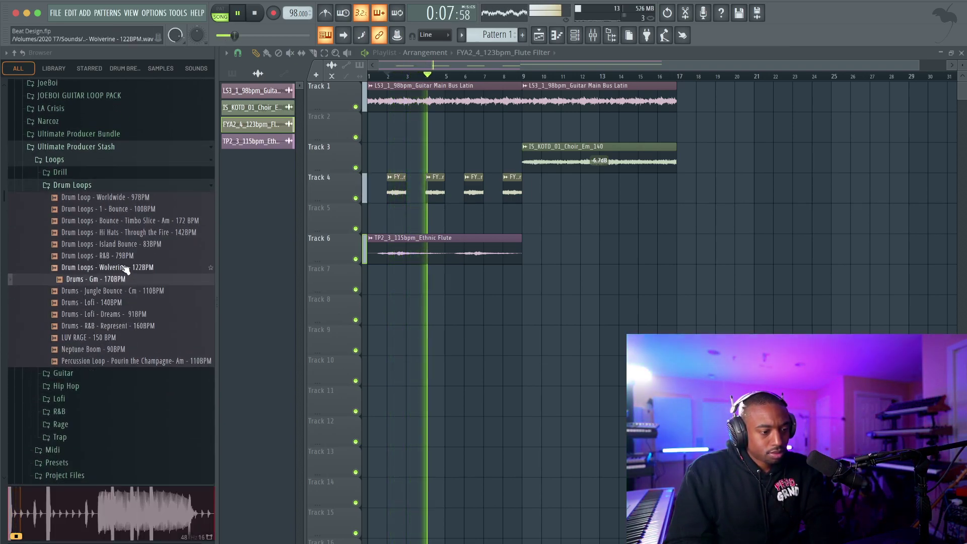
pyautogui.click(127, 245)
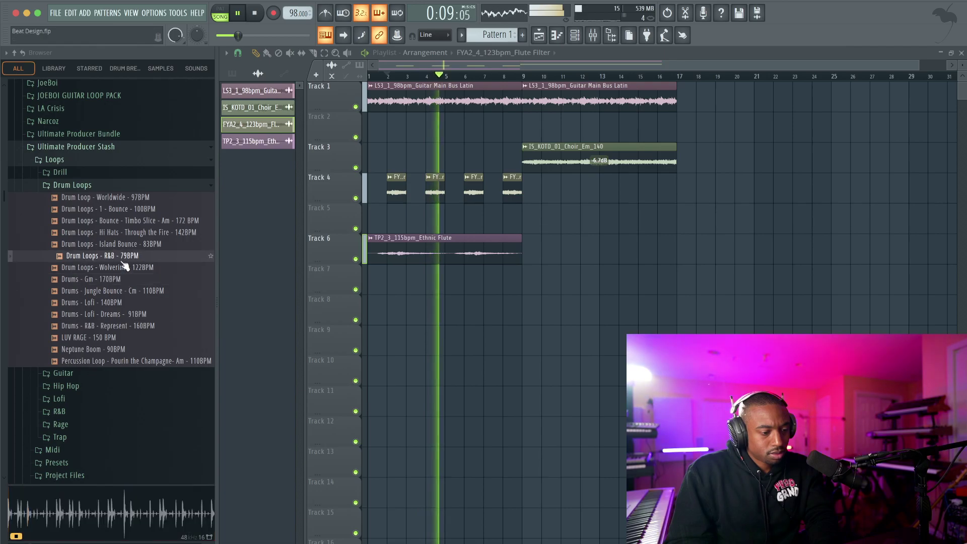
pyautogui.click(131, 234)
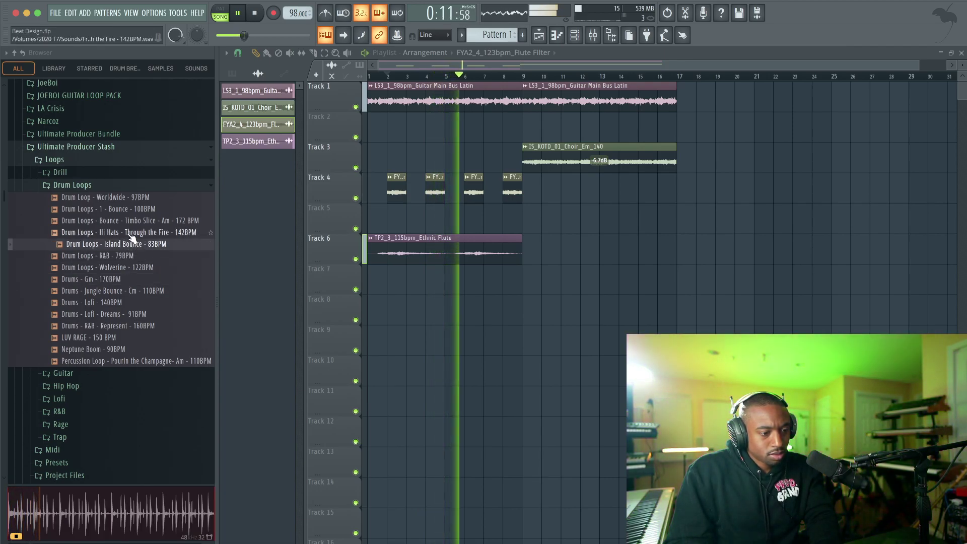
pyautogui.press('Up')
pyautogui.press('Up')
pyautogui.press('Up')
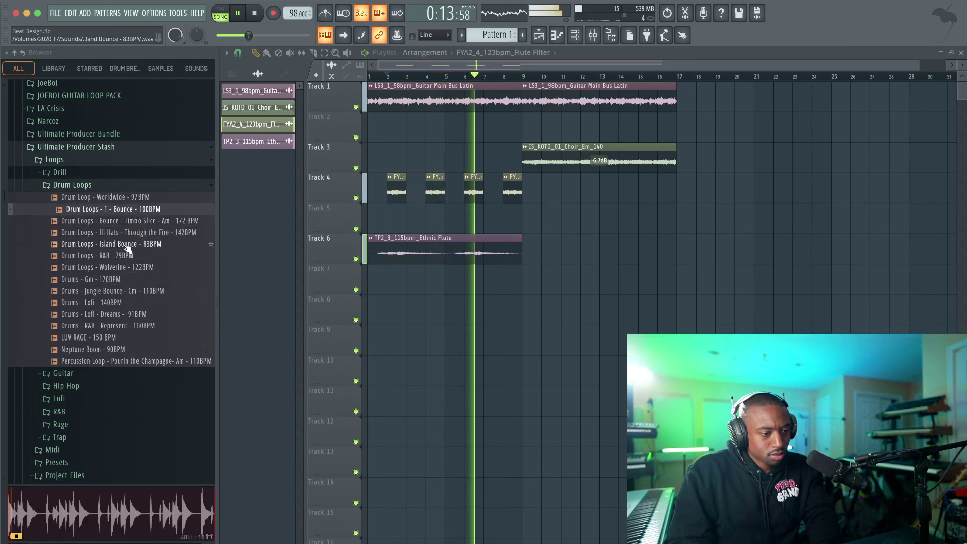
pyautogui.press('space')
# Place the Island Bounce 83BPM loop on Track 7 at bar 1 and time-stretch it to 8 bars in Stretch mode
pyautogui.moveTo(128, 246); pyautogui.dragTo(374, 281)
pyautogui.doubleClick(414, 282)
pyautogui.click(531, 174)
pyautogui.click(525, 203)
pyautogui.moveTo(473, 120); pyautogui.dragTo(800, 119)
pyautogui.moveTo(801, 177); pyautogui.dragTo(801, 167)
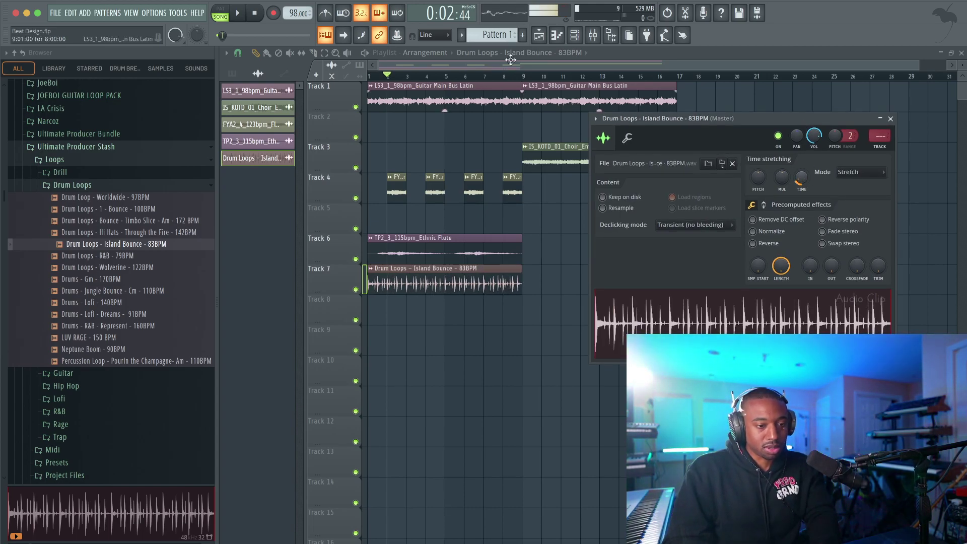
pyautogui.press('space')
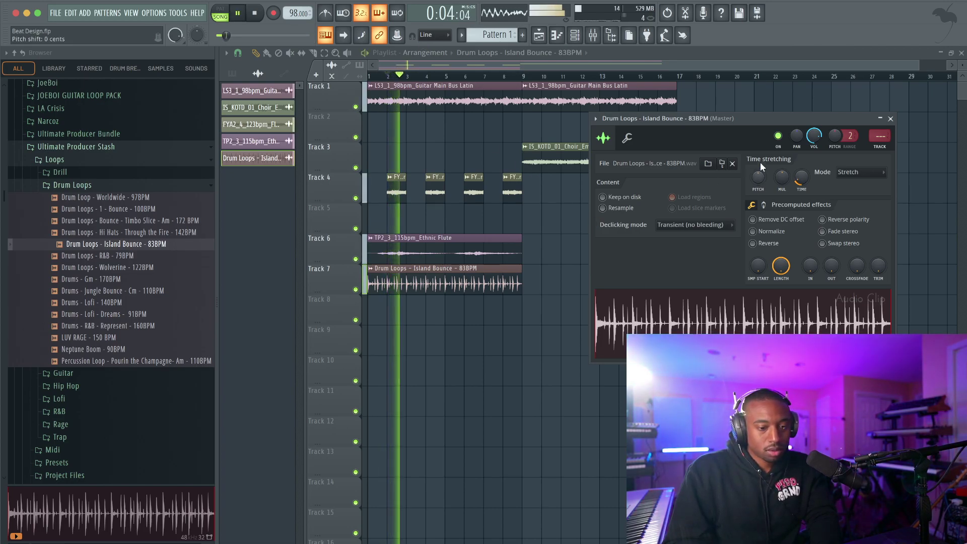
pyautogui.click(891, 119)
# Duplicate the Island Bounce loop on Track 7 to start at bar 9
pyautogui.moveTo(553, 259); pyautogui.dragTo(491, 269)
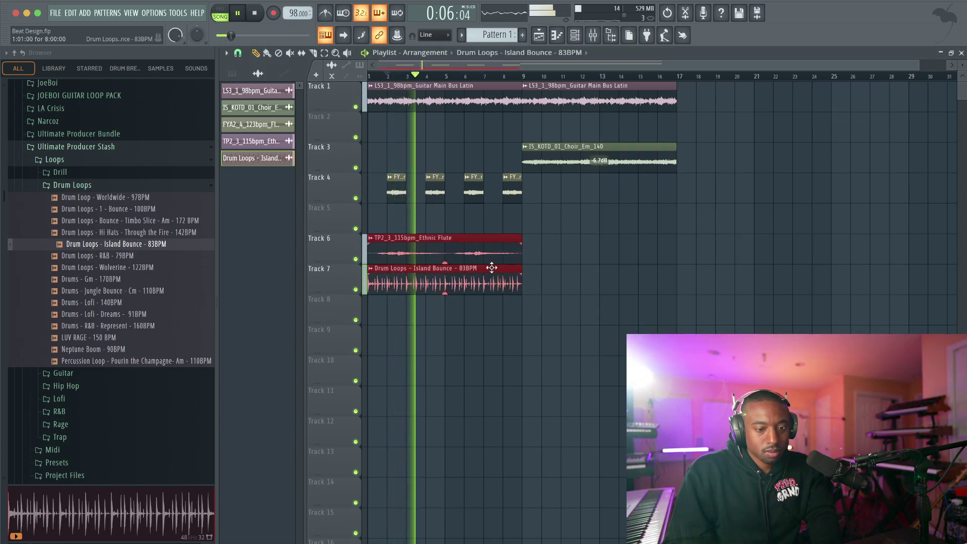
pyautogui.hotkey('ctrl', 'b')
pyautogui.keyDown('super'); pyautogui.click(555, 333); pyautogui.keyUp('super')
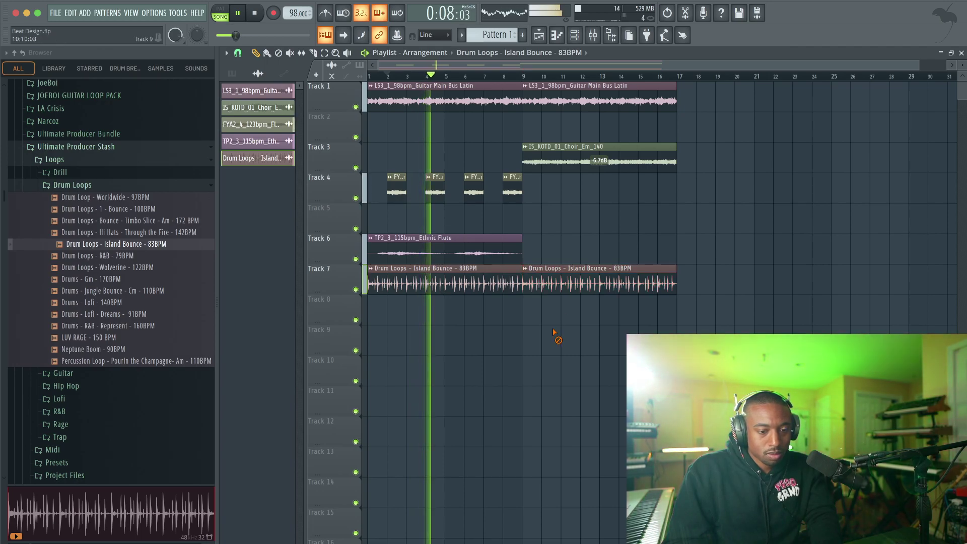
pyautogui.moveTo(556, 303); pyautogui.dragTo(472, 285)
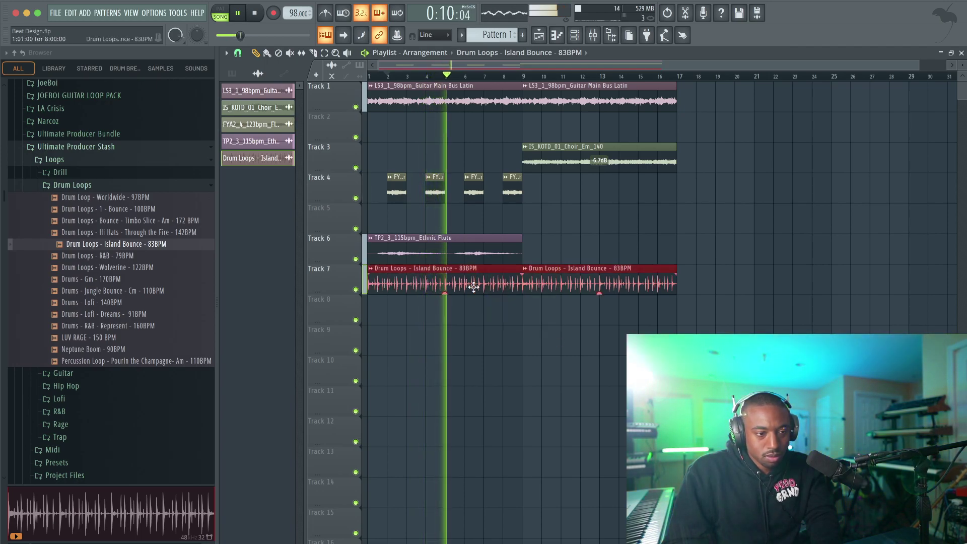
pyautogui.keyDown('super'); pyautogui.click(593, 229); pyautogui.keyUp('super')
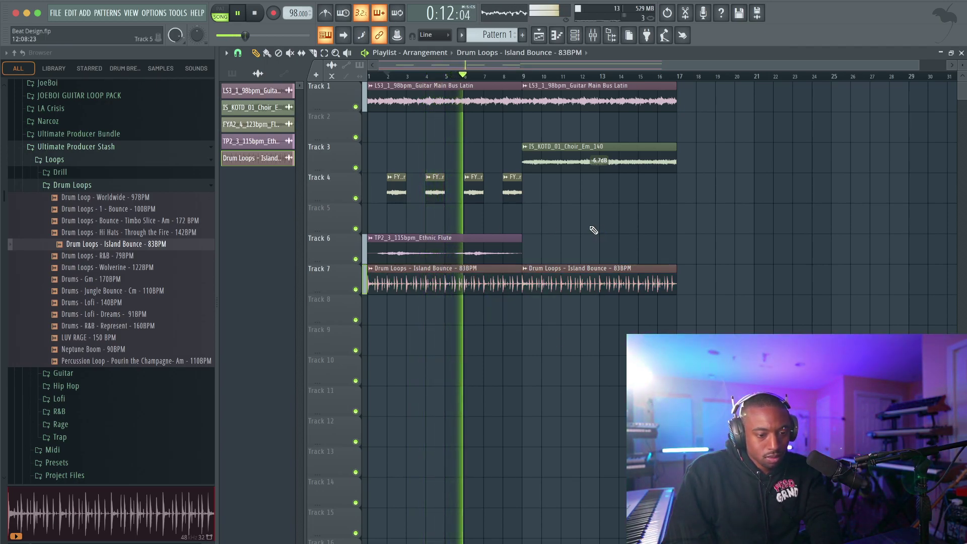
# Set the time stretch of the Island Bounce loop to 4 bars and restart the arrangement
pyautogui.moveTo(587, 291); pyautogui.dragTo(491, 293)
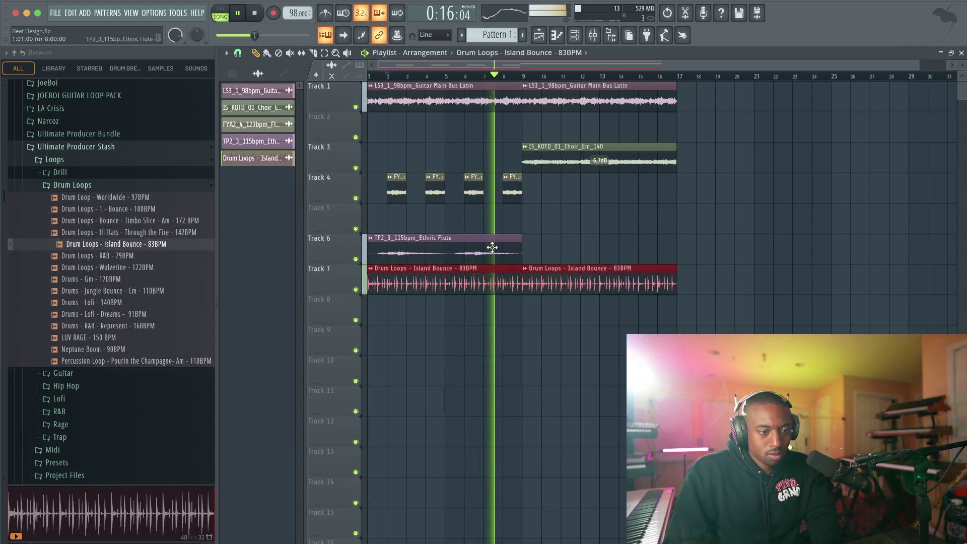
pyautogui.click(469, 268)
pyautogui.moveTo(802, 178); pyautogui.dragTo(802, 188)
pyautogui.press('space')
pyautogui.press('space')
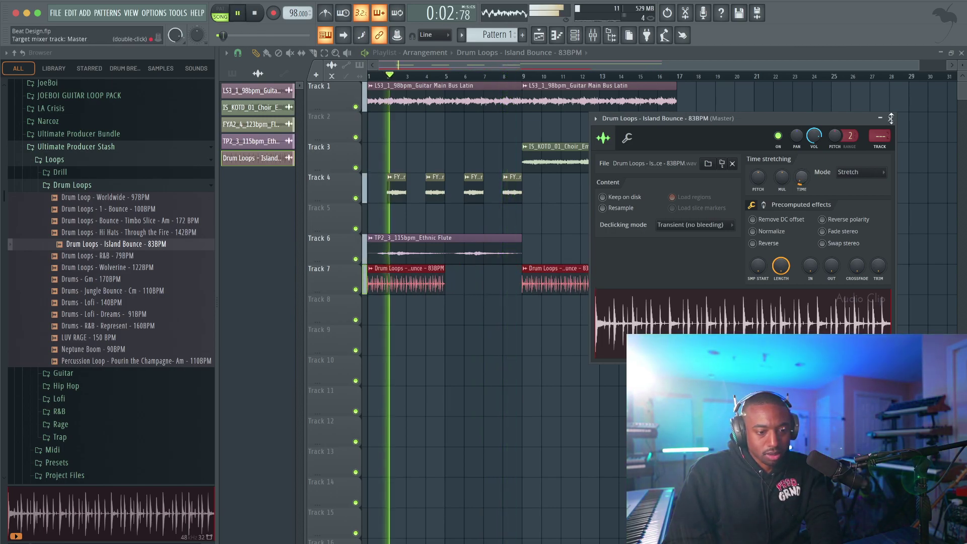
pyautogui.click(891, 119)
# Copy the four-bar Island Bounce clips into the gaps at bars 5 and 13 on Track 7
pyautogui.moveTo(628, 267); pyautogui.dragTo(609, 281)
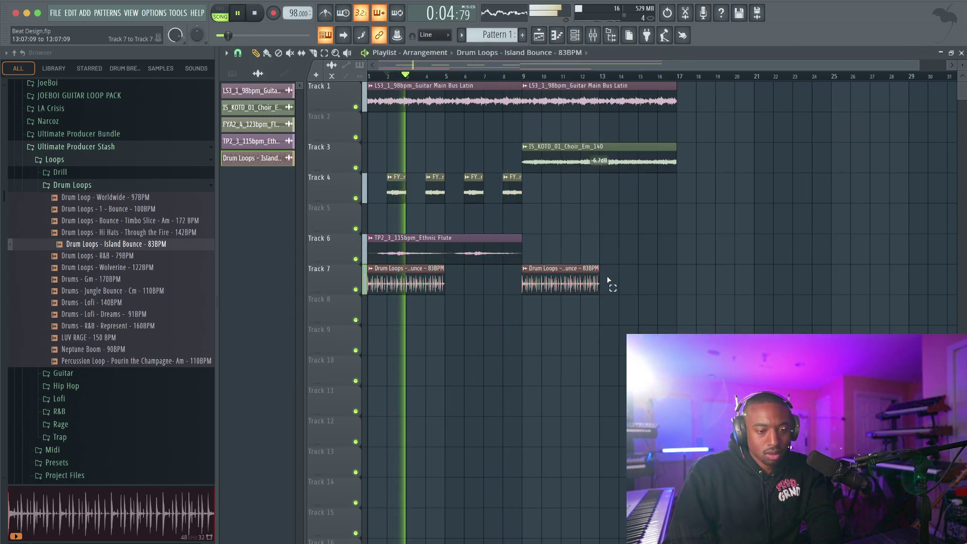
pyautogui.moveTo(396, 275)
pyautogui.mouseDown()
pyautogui.moveTo(488, 277)
pyautogui.moveTo(471, 281)
pyautogui.mouseUp()
pyautogui.rightClick(473, 325)
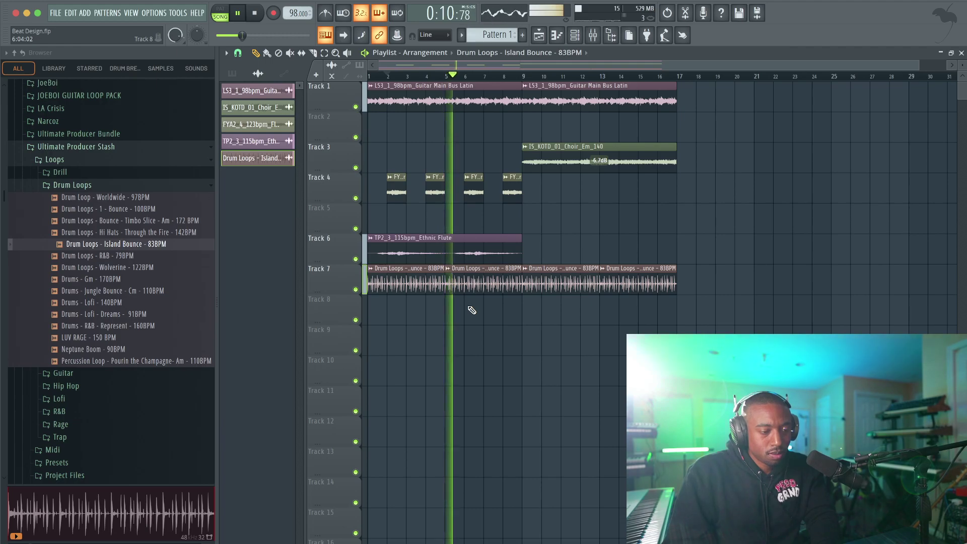
# Delete the drum clip at bar 13, make the one at bar 9 unique and stretch it to 8 bars
pyautogui.rightClick(638, 282)
pyautogui.click(526, 272)
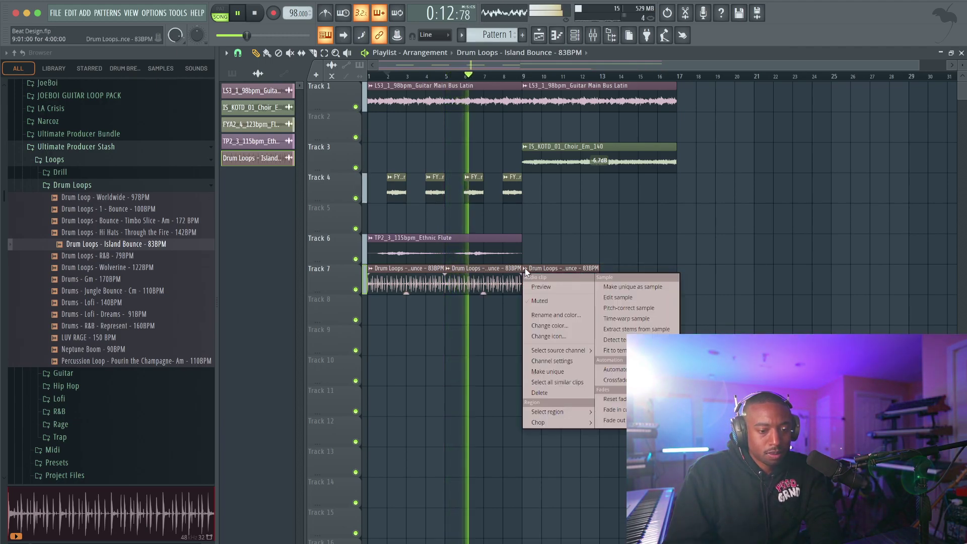
pyautogui.click(548, 371)
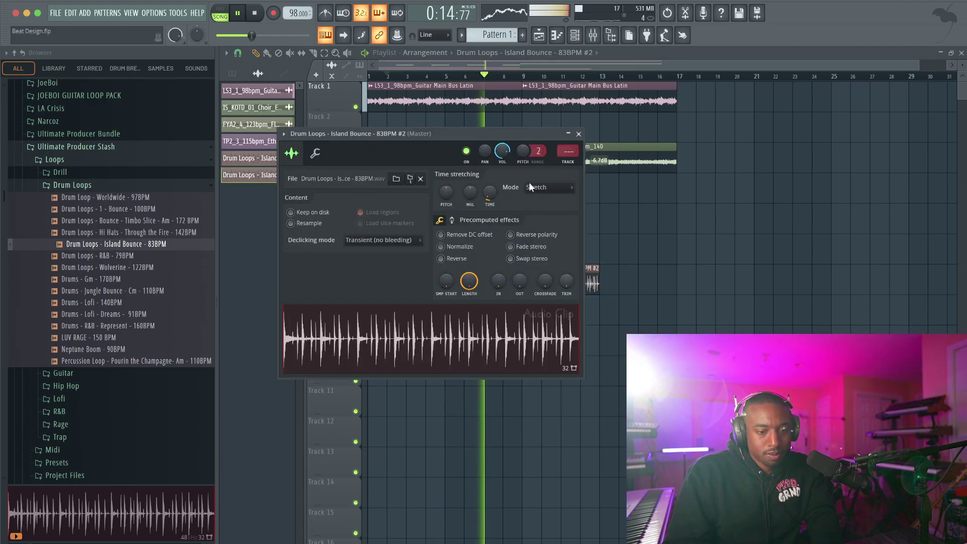
pyautogui.moveTo(403, 133); pyautogui.dragTo(320, 285)
pyautogui.moveTo(407, 345); pyautogui.dragTo(407, 327)
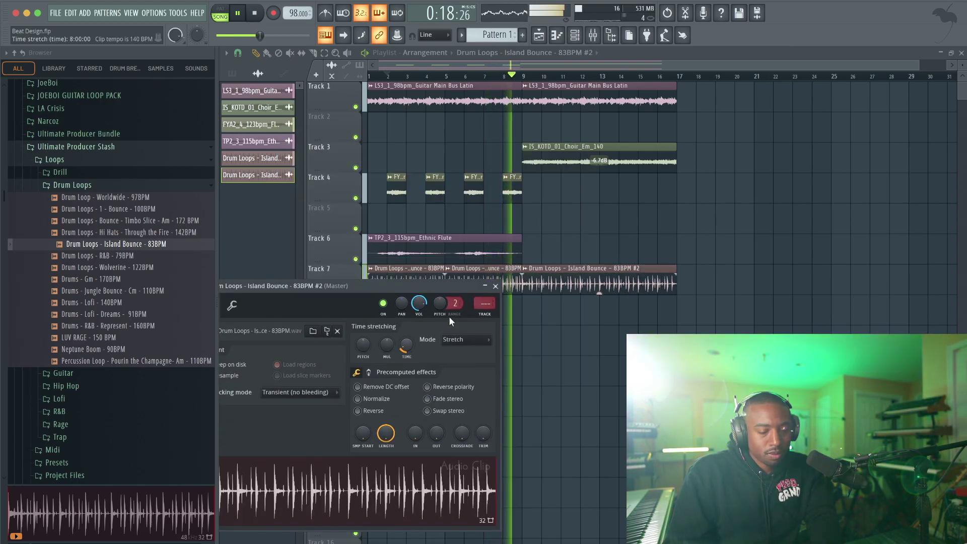
pyautogui.click(495, 285)
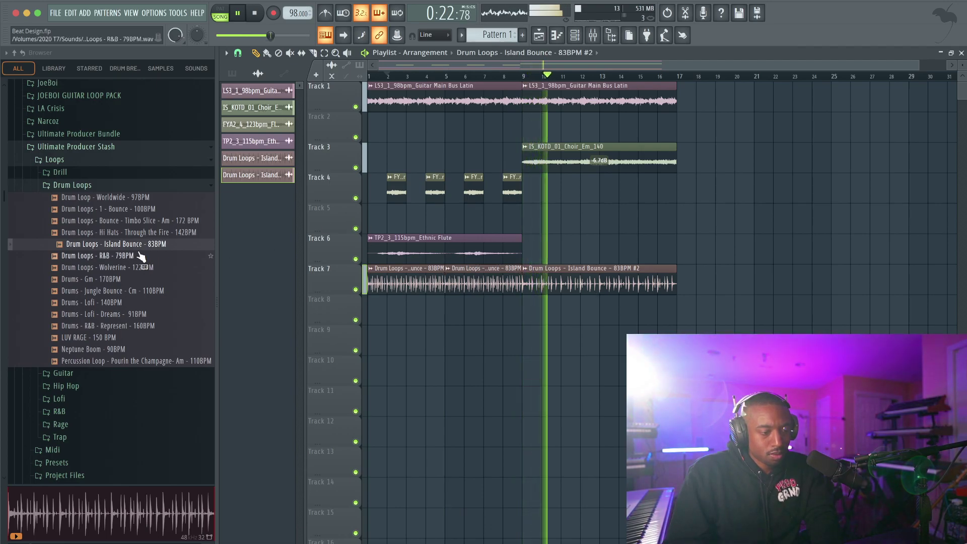
# Collapse the drum loop folders and replace the unique eight-bar clip on Track 7 with four-bar Island Bounce copies at bars 9 and 13
pyautogui.click(113, 185)
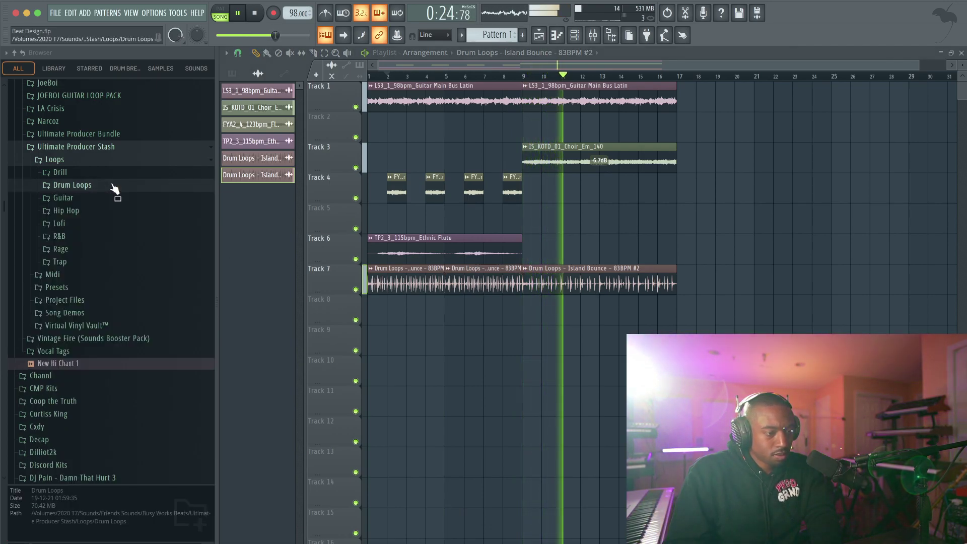
pyautogui.click(104, 159)
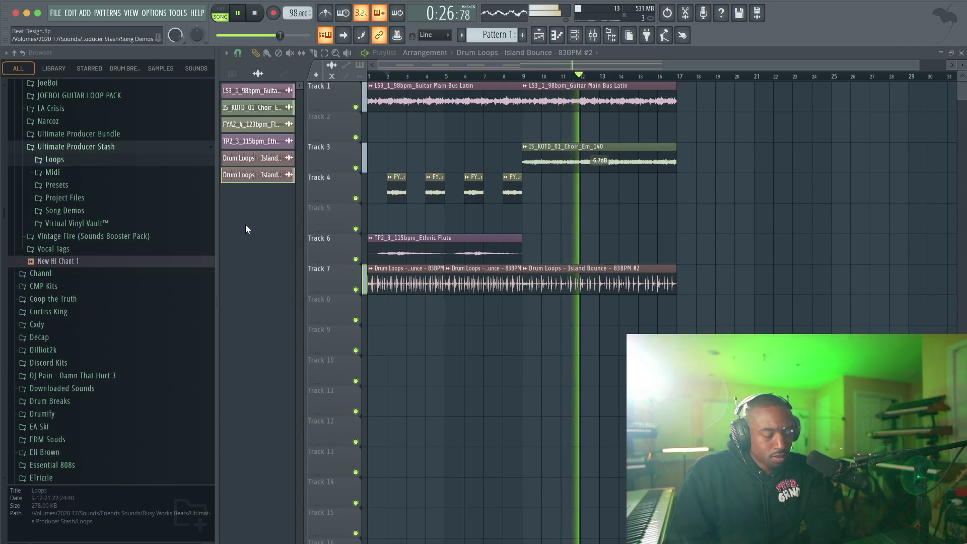
pyautogui.rightClick(547, 281)
pyautogui.moveTo(546, 280); pyautogui.dragTo(581, 280)
pyautogui.rightClick(573, 324)
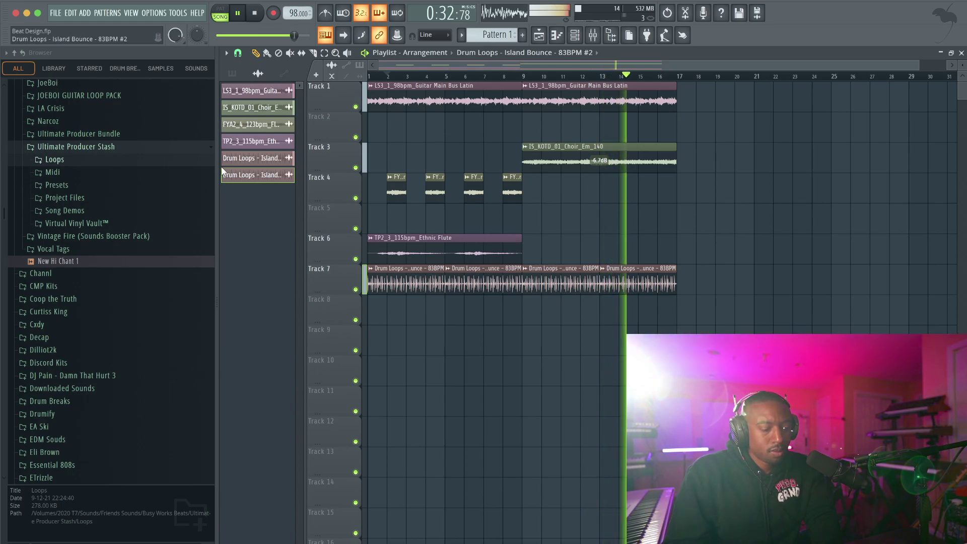
# Hide the browser, check the levels in the mixer during playback, and close the mixer and stop the arrangement
pyautogui.click(615, 34)
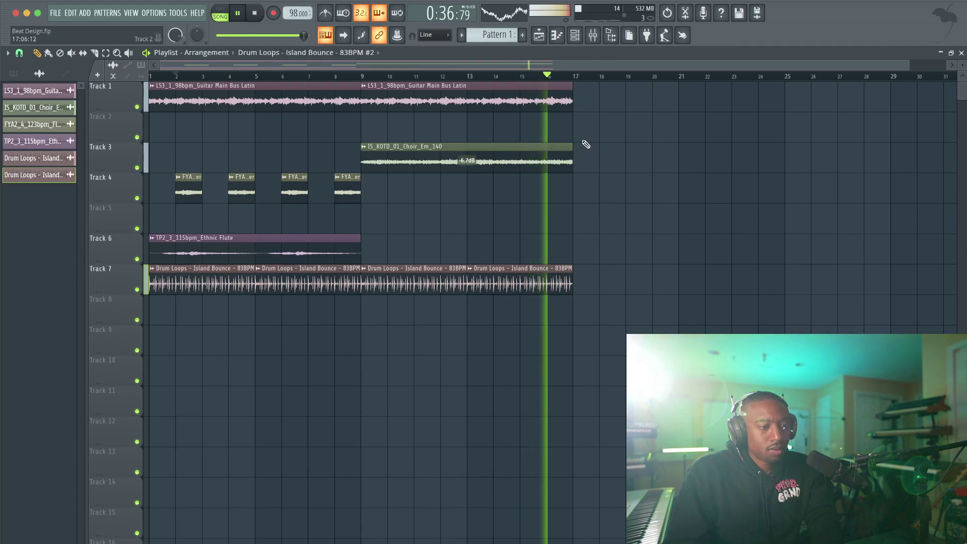
pyautogui.click(593, 35)
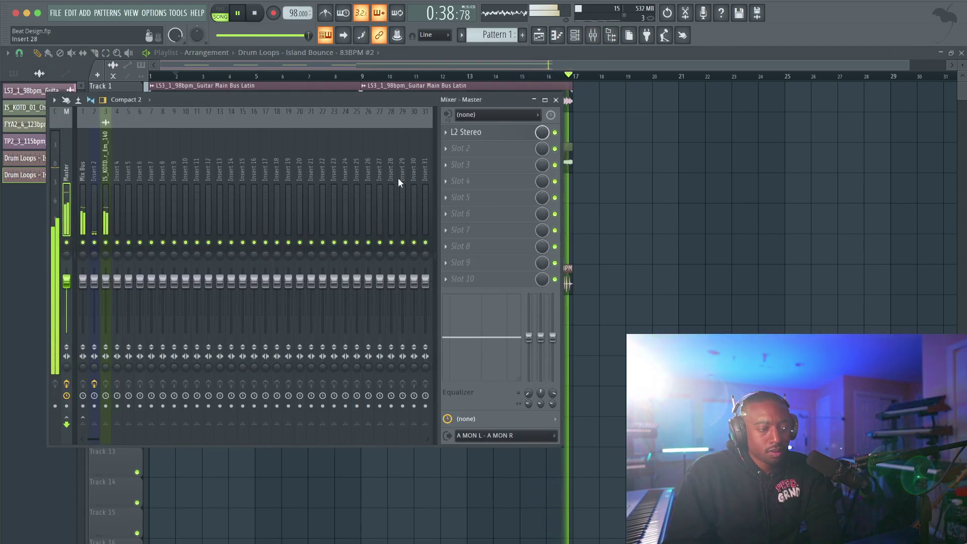
pyautogui.rightClick(663, 186)
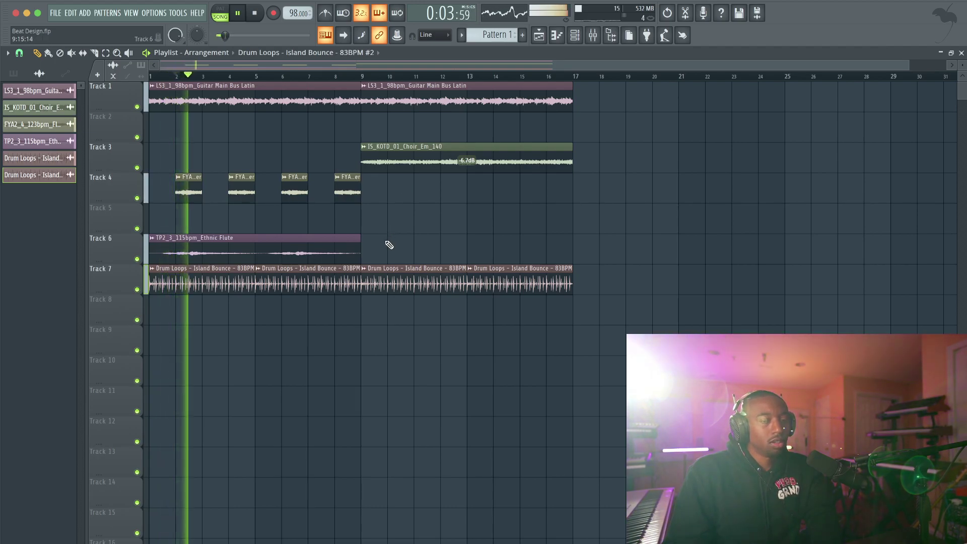
pyautogui.press('space')
pyautogui.moveTo(443, 264); pyautogui.dragTo(203, 140)
pyautogui.click(204, 141)
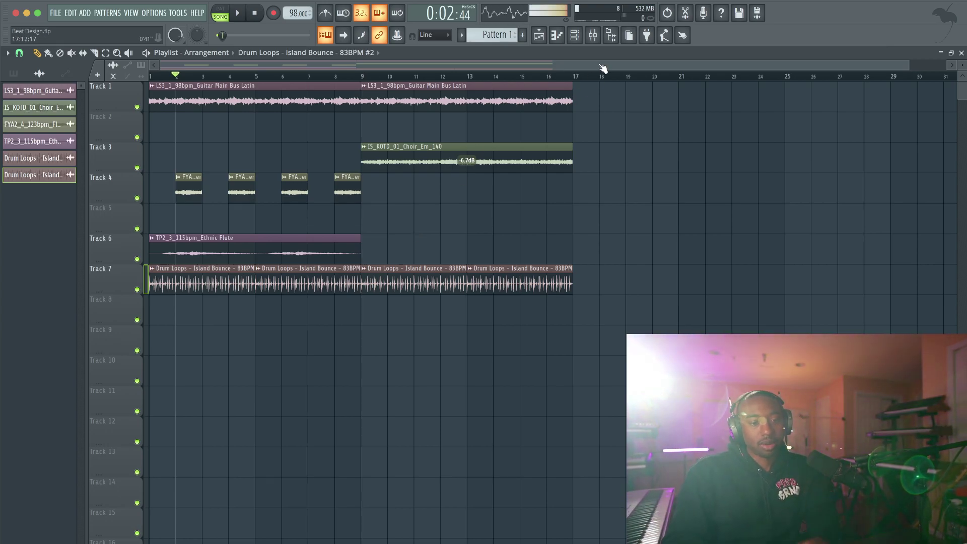
# Show the browser with the cloud sounds again and audition PL RNDRILL 03 Chant Sample and look through the collection
pyautogui.click(615, 39)
pyautogui.click(196, 68)
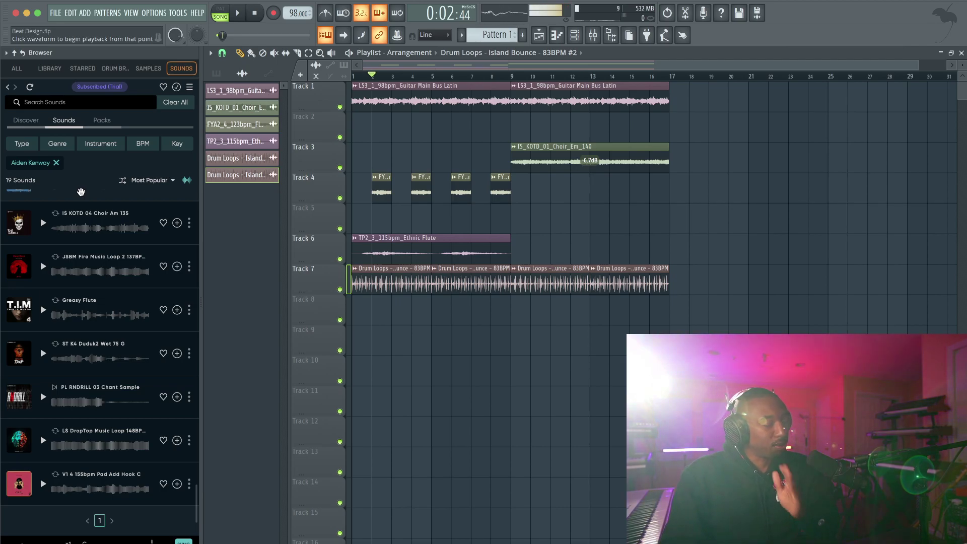
pyautogui.scroll(-1, 73, 353)
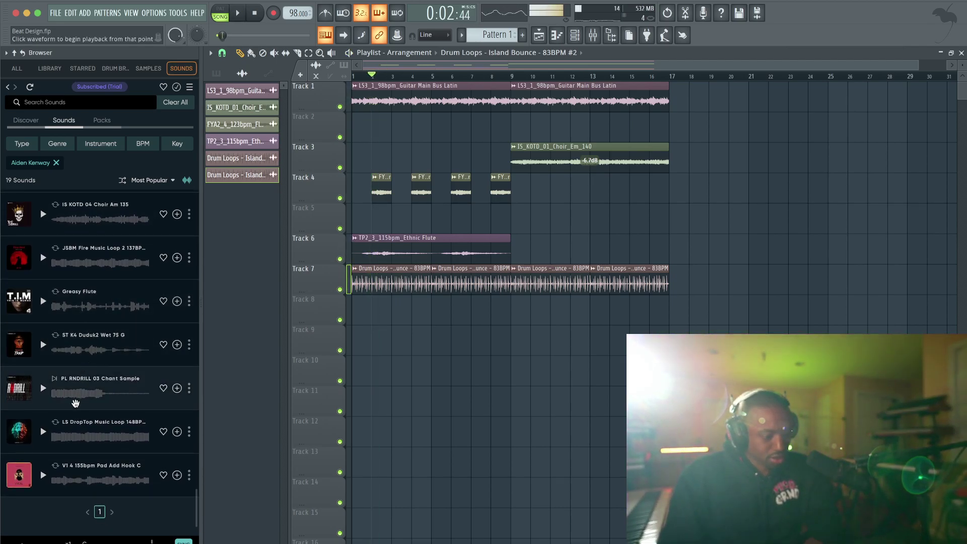
pyautogui.click(44, 393)
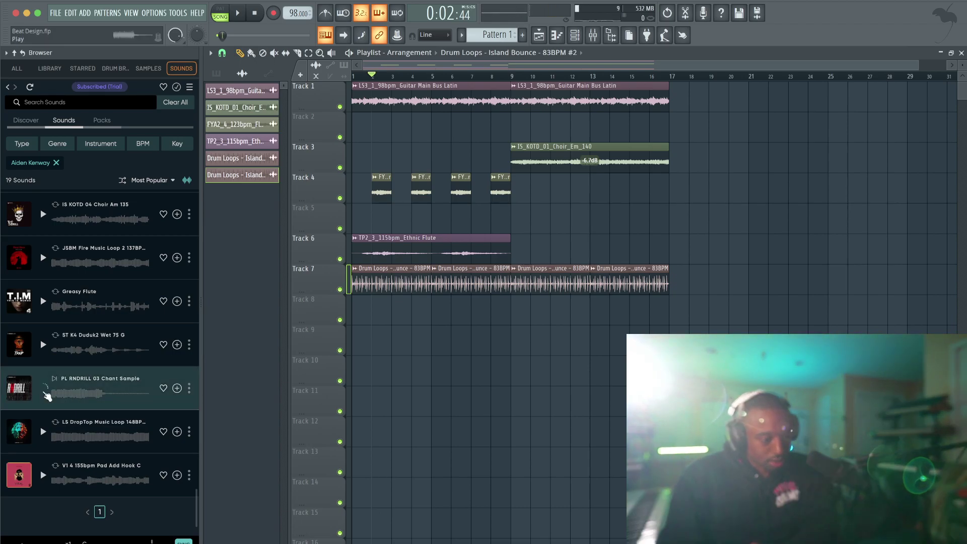
pyautogui.scroll(6, 72, 349)
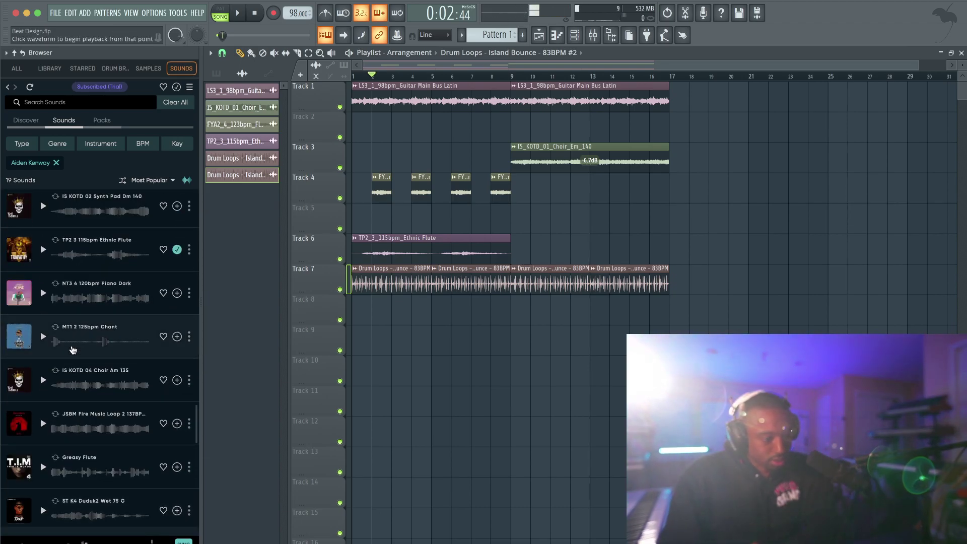
pyautogui.scroll(5, 71, 277)
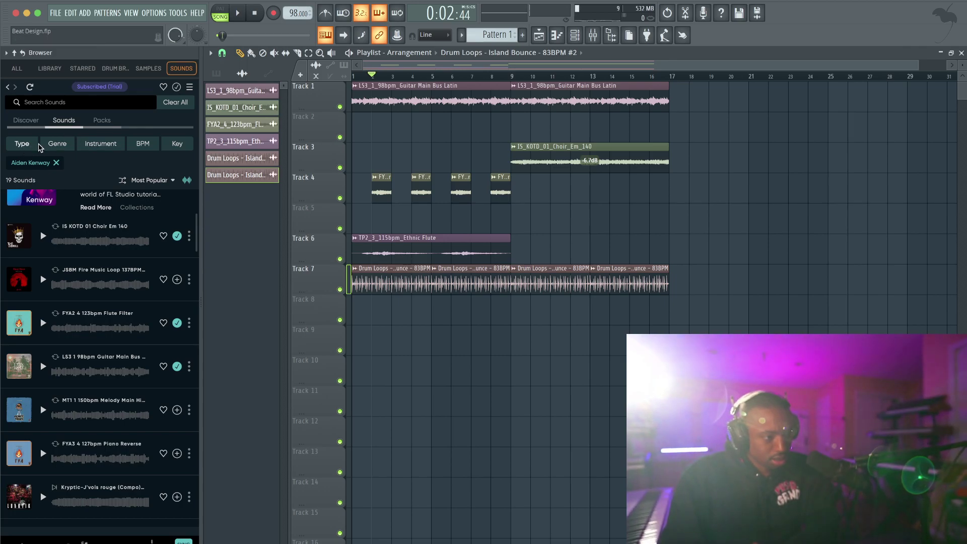
# Try filtering the cloud sounds by the Bass instrument, reset the filter and play the arrangement briefly
pyautogui.click(70, 168)
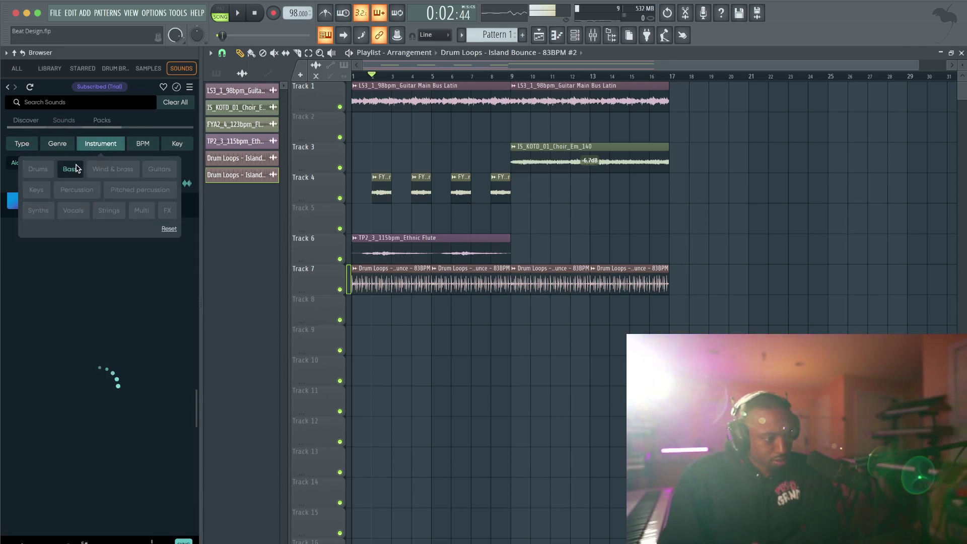
pyautogui.click(170, 229)
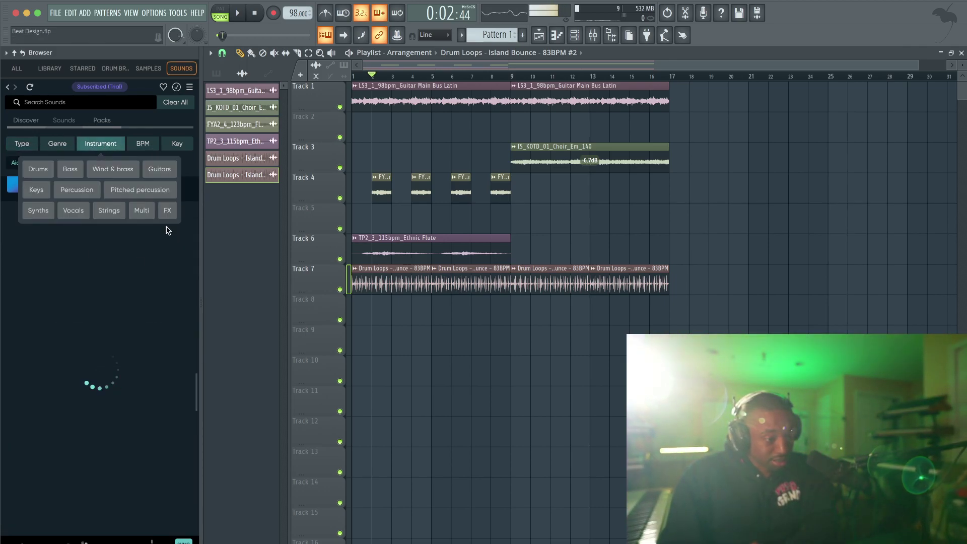
pyautogui.press('space')
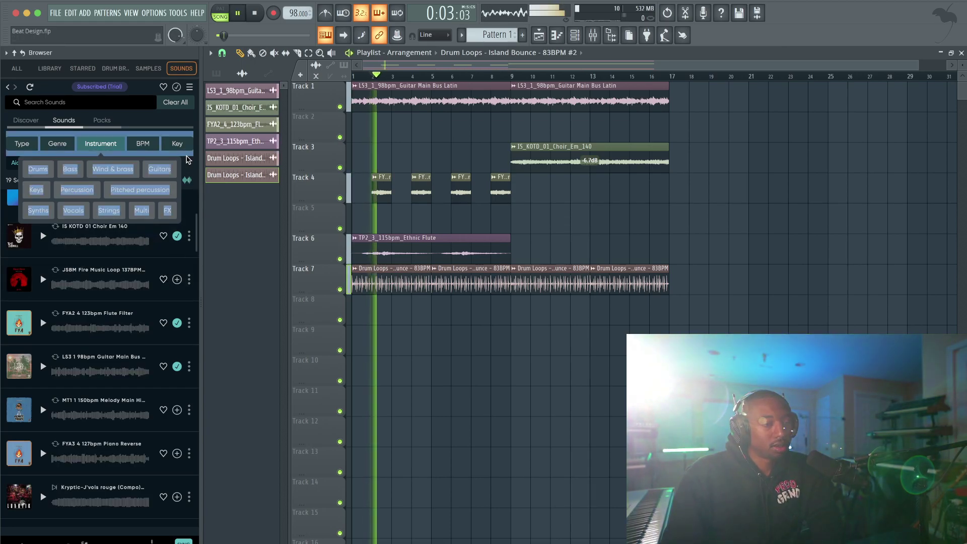
pyautogui.press('space')
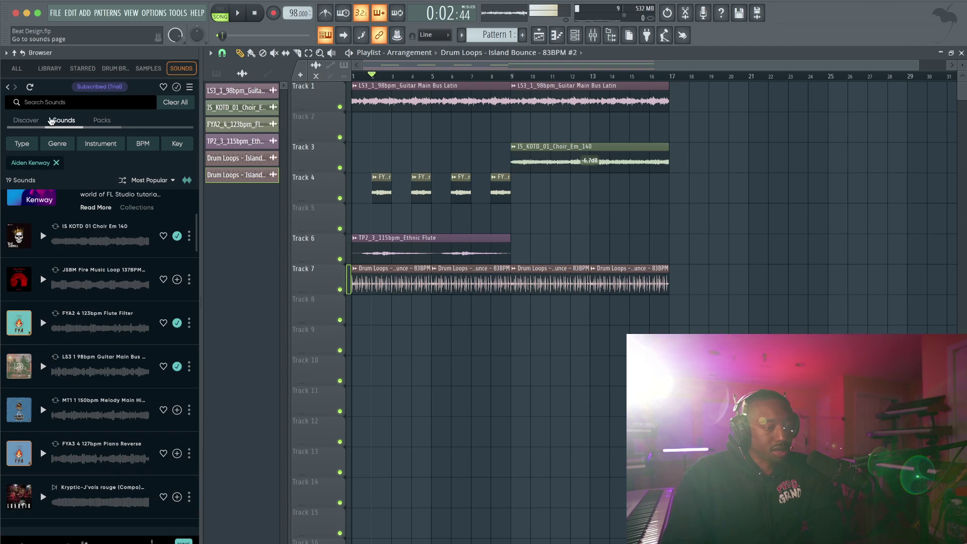
# Open the Discover page of the cloud sounds and advance through its Collections
pyautogui.click(25, 120)
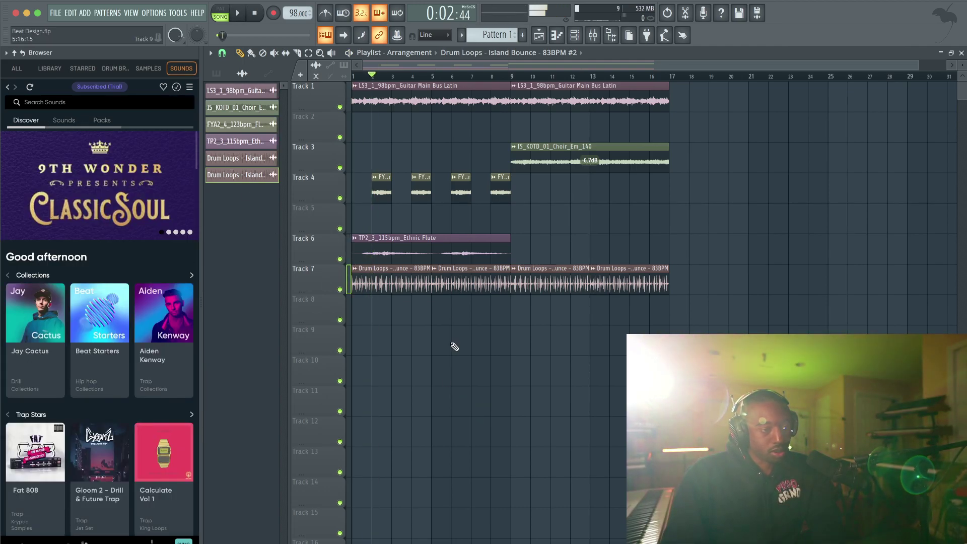
pyautogui.click(191, 276)
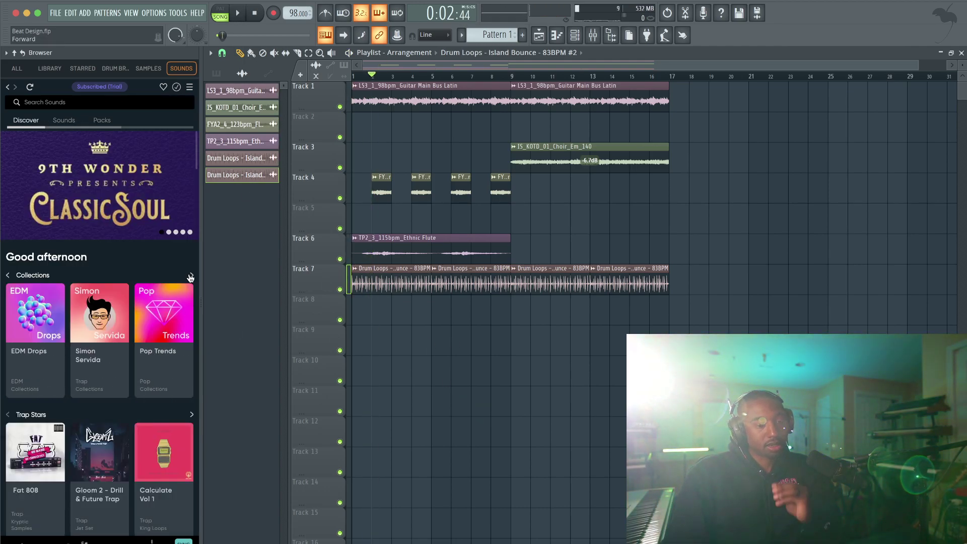